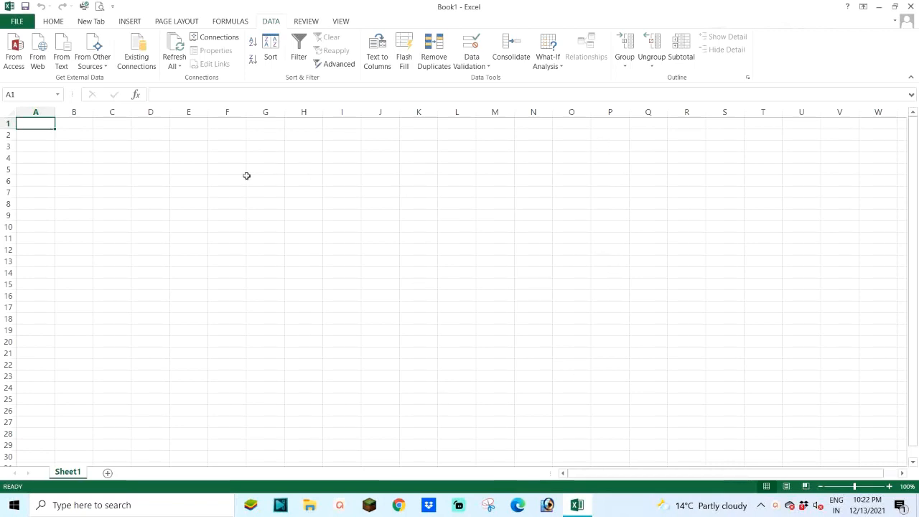
Step: Locate the MASTER.mdb database file on the desktop and return to the blank workbook
{"action": "left_click", "coordinate": [53, 22]}
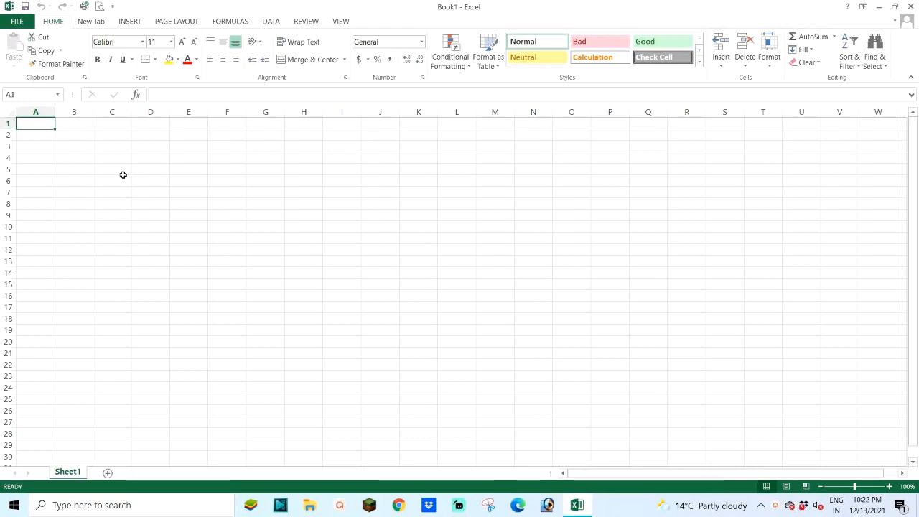
{"action": "left_click", "coordinate": [272, 22]}
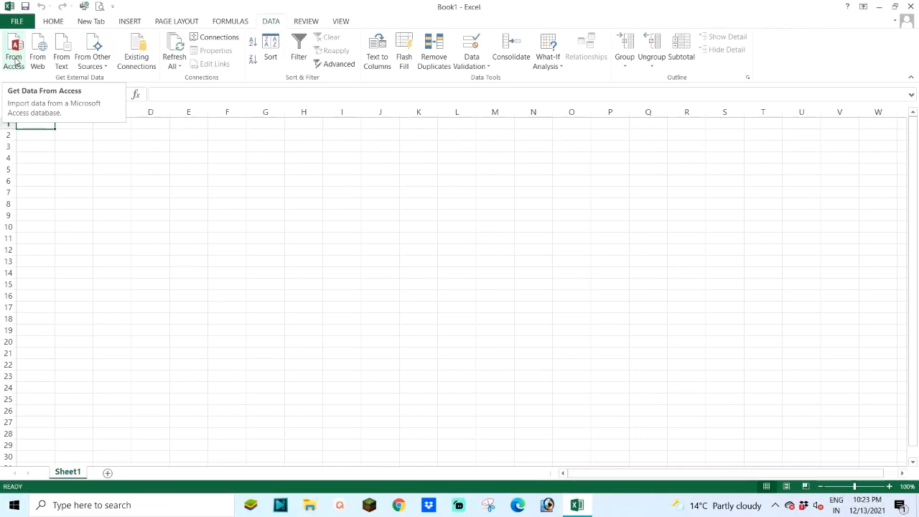
{"action": "left_click", "coordinate": [879, 6]}
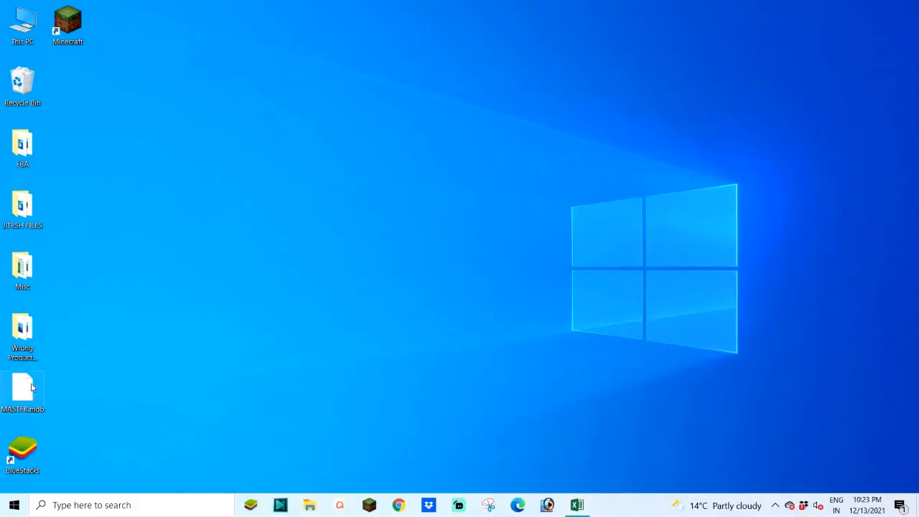
{"action": "left_click", "coordinate": [17, 402]}
{"action": "mouse_move", "coordinate": [14, 390]}
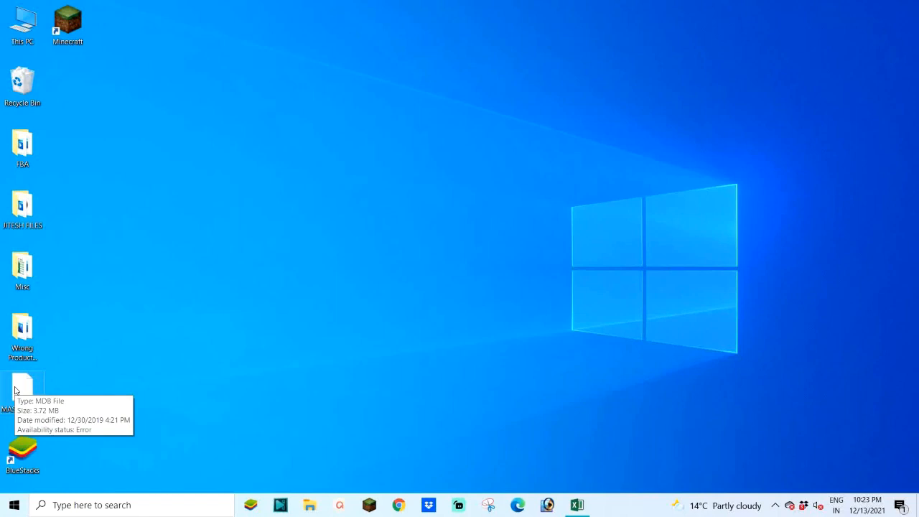
{"action": "left_click", "coordinate": [577, 505]}
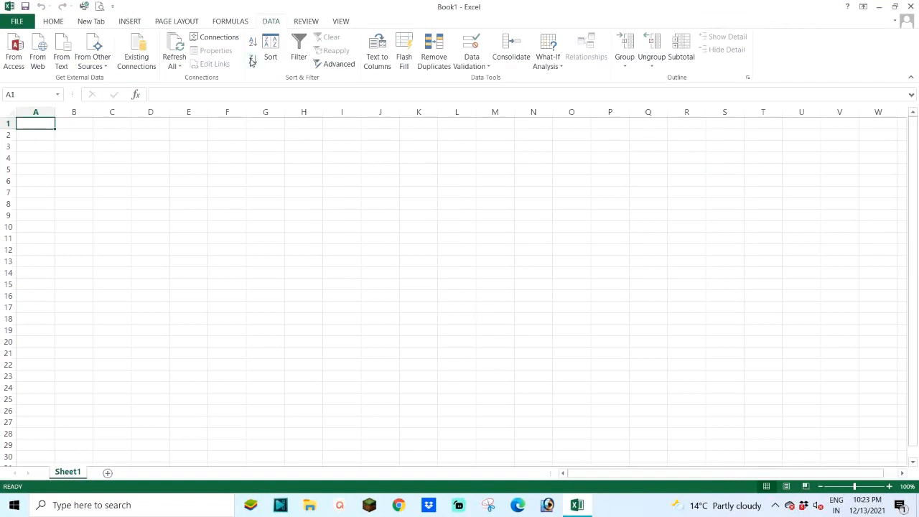
Step: Start an import from Access and open MASTER.mdb from the Desktop folder as the data source
{"action": "left_click", "coordinate": [16, 55]}
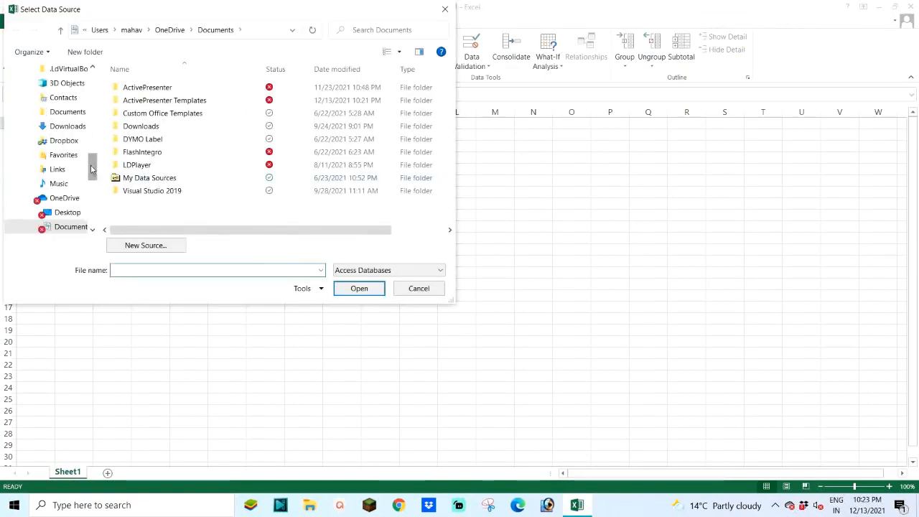
{"action": "scroll", "coordinate": [91, 169], "scroll_direction": "up", "scroll_amount": 6}
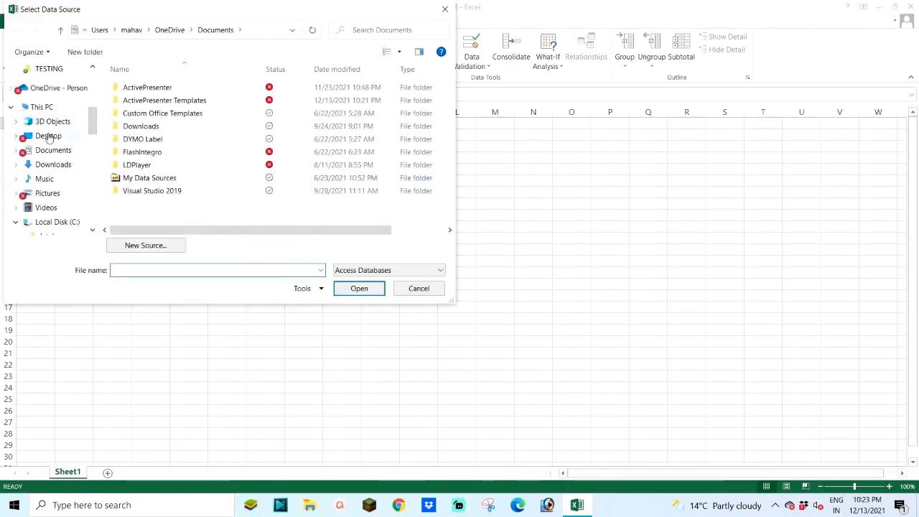
{"action": "left_click", "coordinate": [49, 136]}
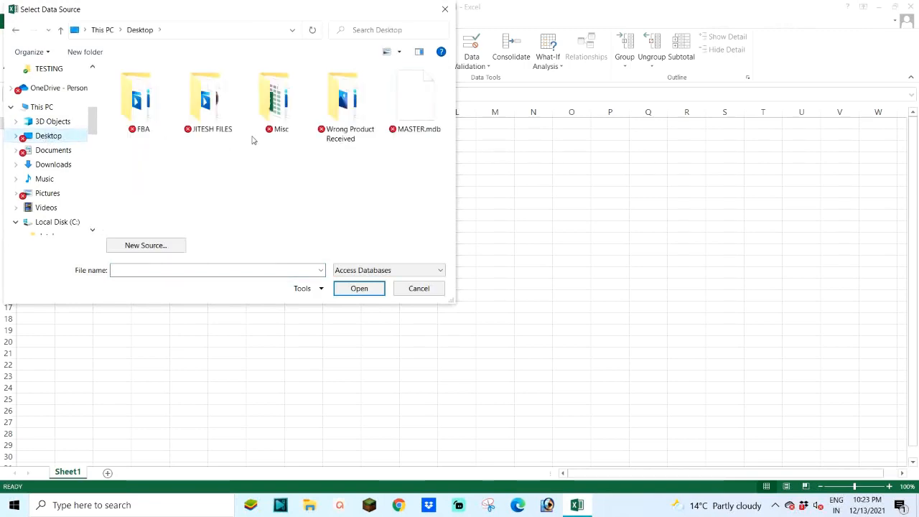
{"action": "left_click", "coordinate": [416, 98]}
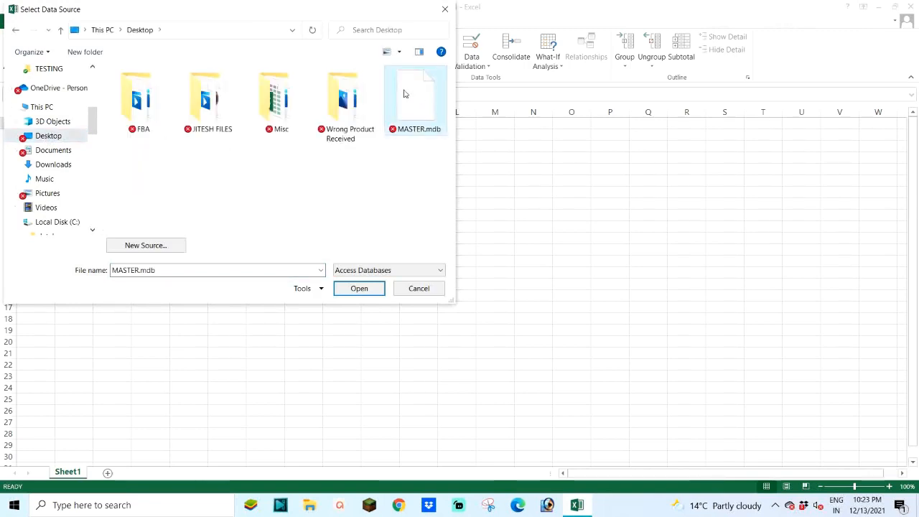
{"action": "left_click", "coordinate": [358, 289]}
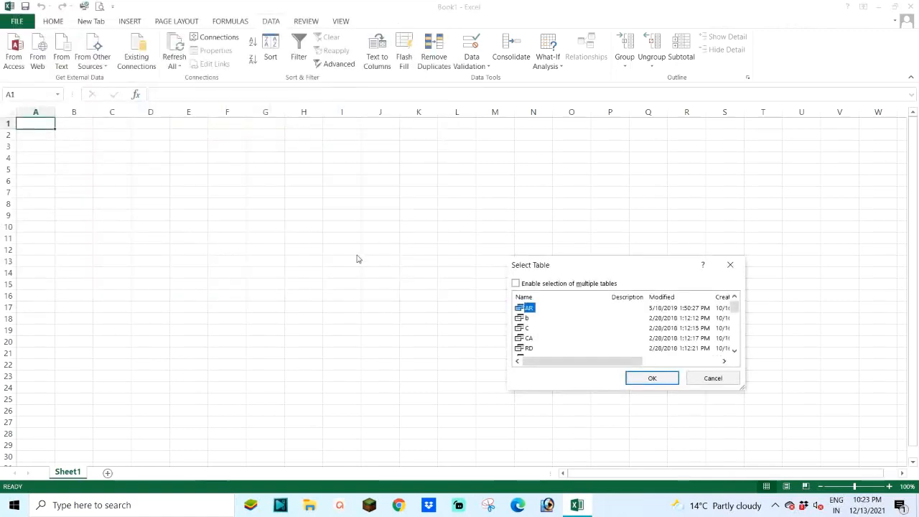
Step: Enable selection of multiple tables and choose SALEDISC_COMMASTER and SALES_COMMASTER for the import
{"action": "left_click_drag", "start_coordinate": [584, 263], "coordinate": [347, 150]}
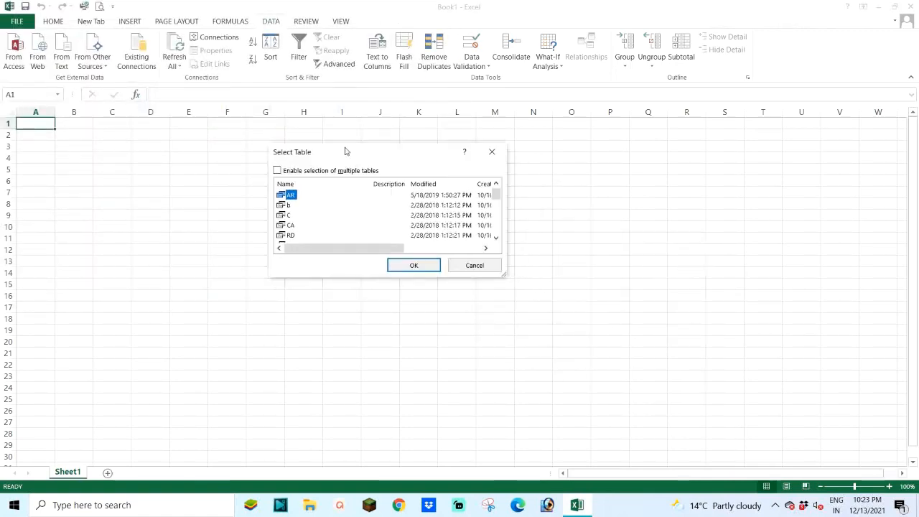
{"action": "left_click_drag", "start_coordinate": [506, 273], "coordinate": [748, 456]}
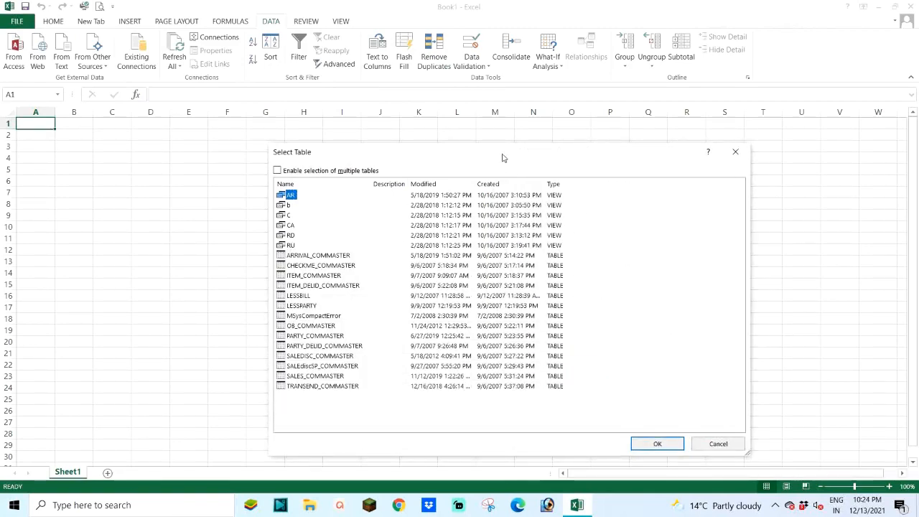
{"action": "left_click_drag", "start_coordinate": [502, 155], "coordinate": [445, 144]}
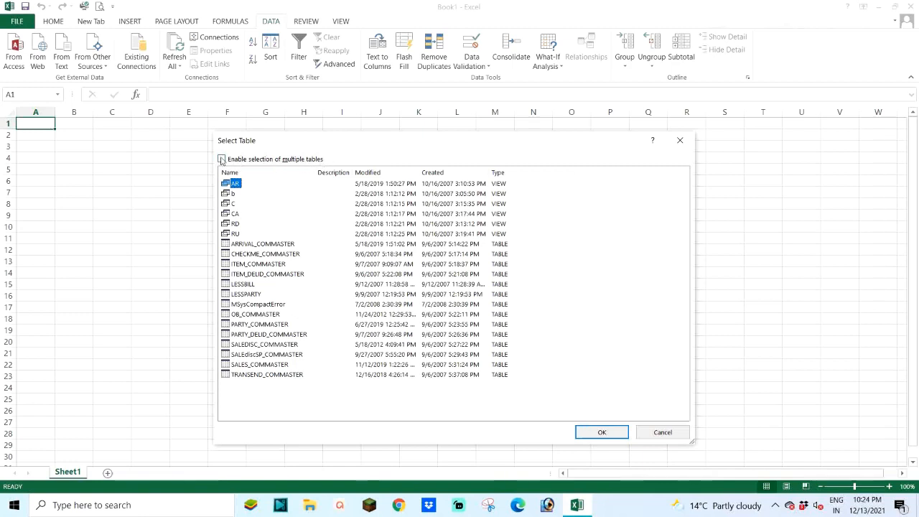
{"action": "left_click", "coordinate": [249, 327]}
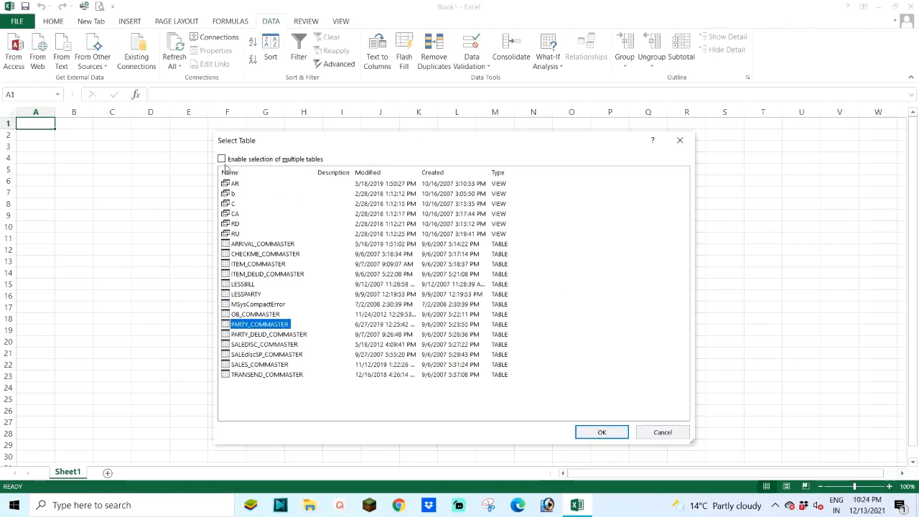
{"action": "left_click", "coordinate": [222, 159]}
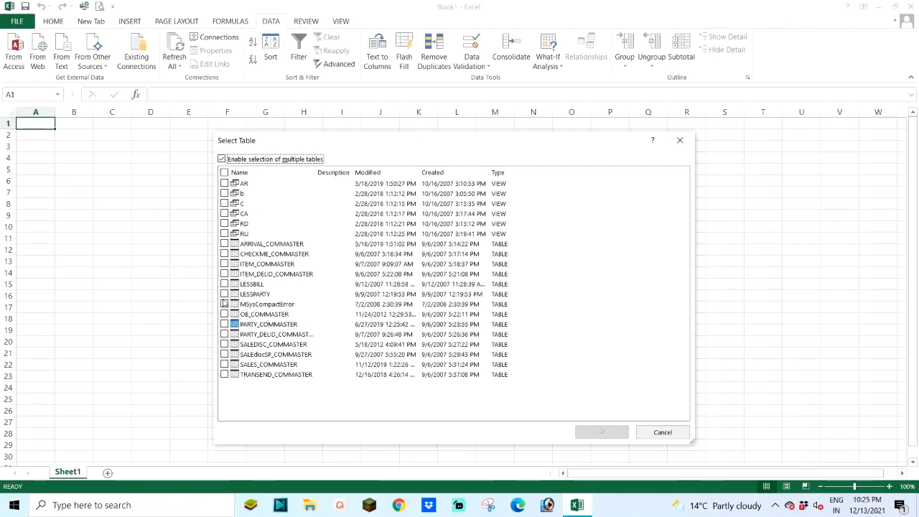
{"action": "left_click", "coordinate": [226, 345]}
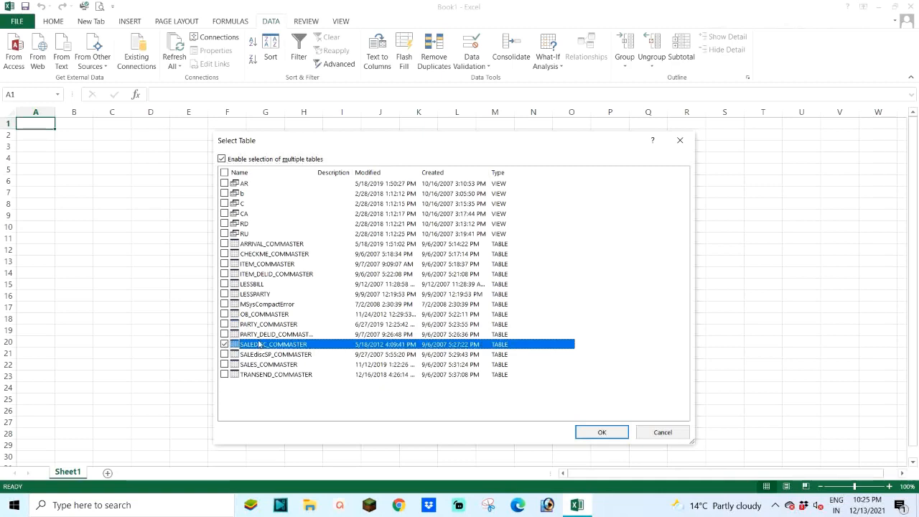
{"action": "left_click", "coordinate": [226, 365]}
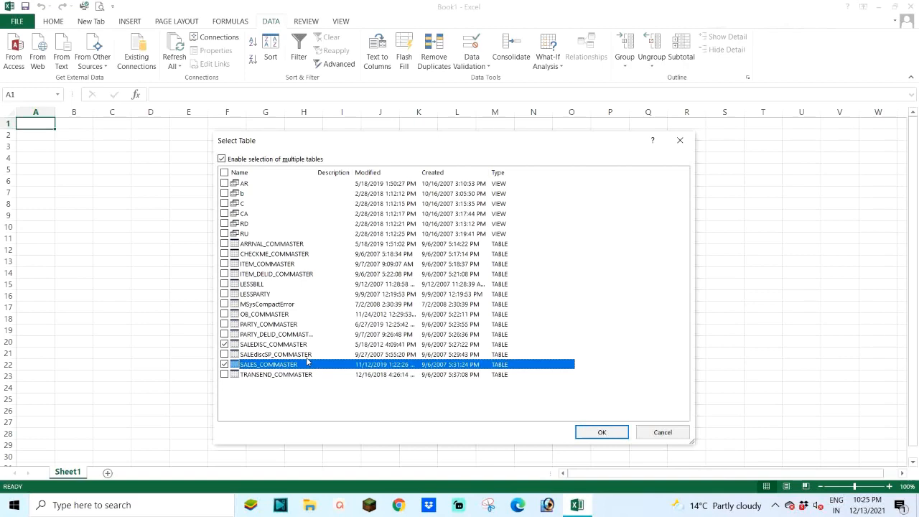
{"action": "left_click", "coordinate": [599, 433]}
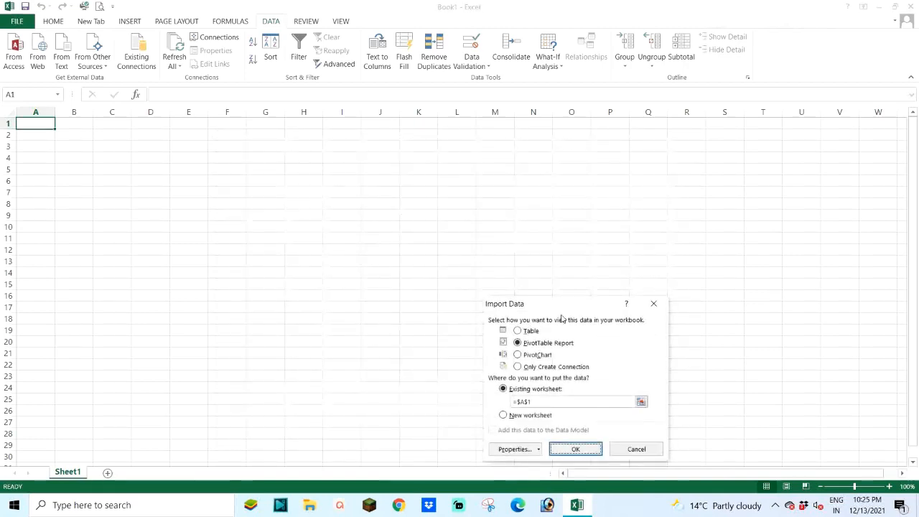
Step: Import the selected data as tables into new worksheets
{"action": "left_click_drag", "start_coordinate": [582, 306], "coordinate": [404, 150]}
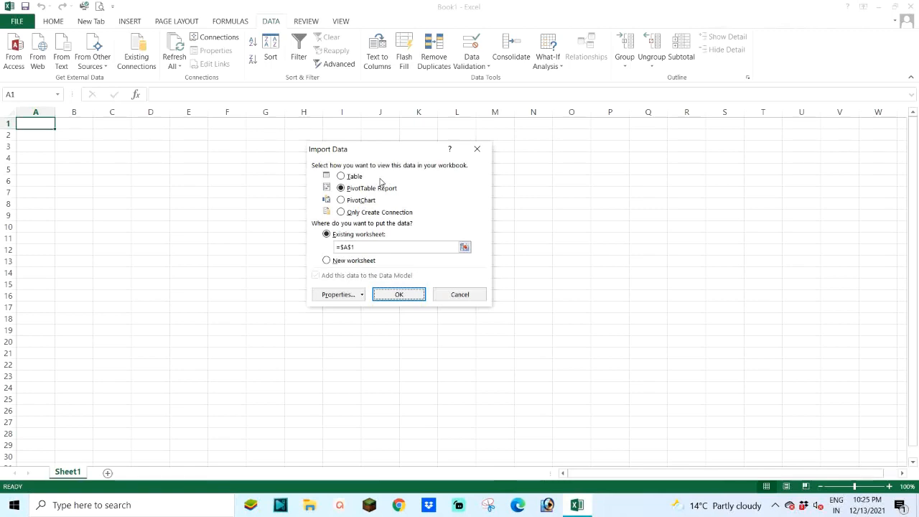
{"action": "left_click", "coordinate": [341, 176]}
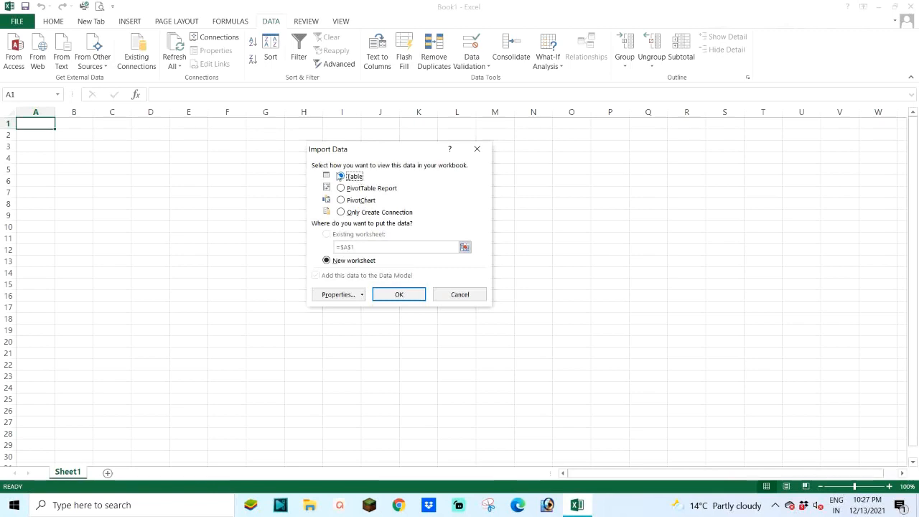
{"action": "left_click", "coordinate": [397, 296]}
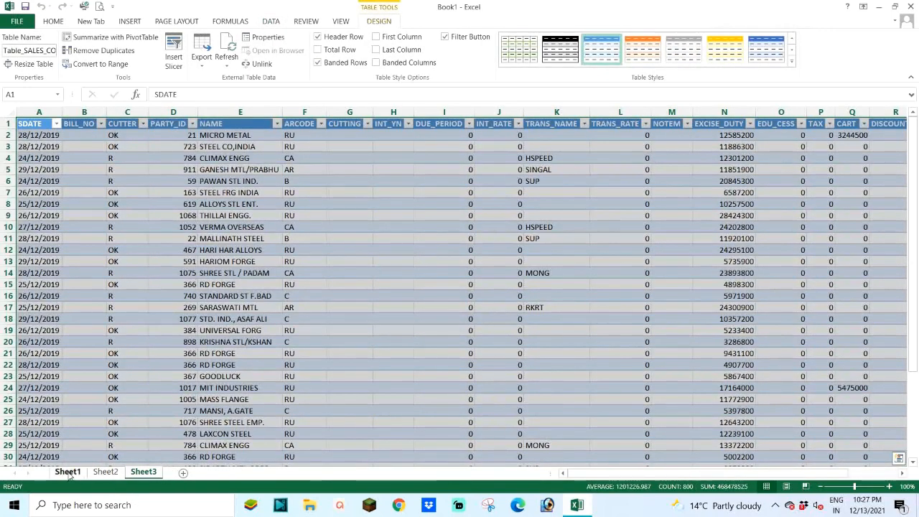
Step: Examine the rows and columns of the imported tables on Sheet2 and Sheet3
{"action": "left_click", "coordinate": [106, 473]}
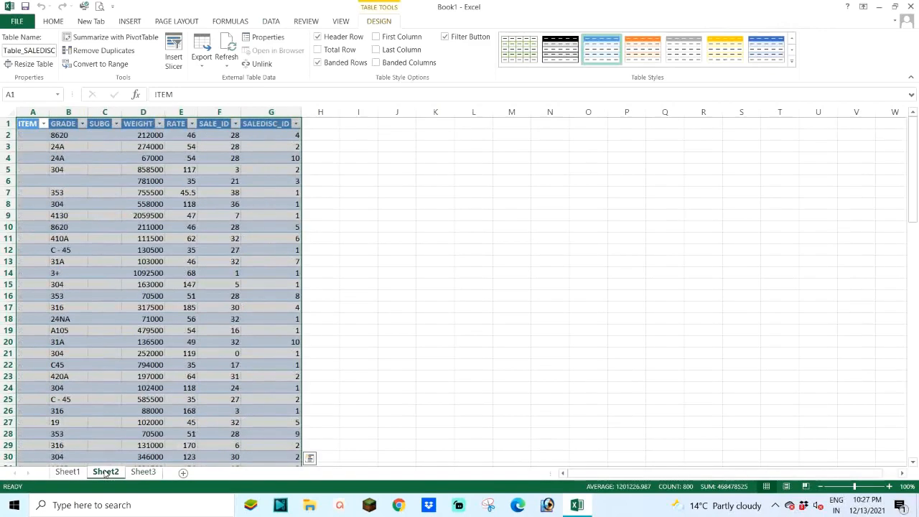
{"action": "left_click", "coordinate": [143, 473]}
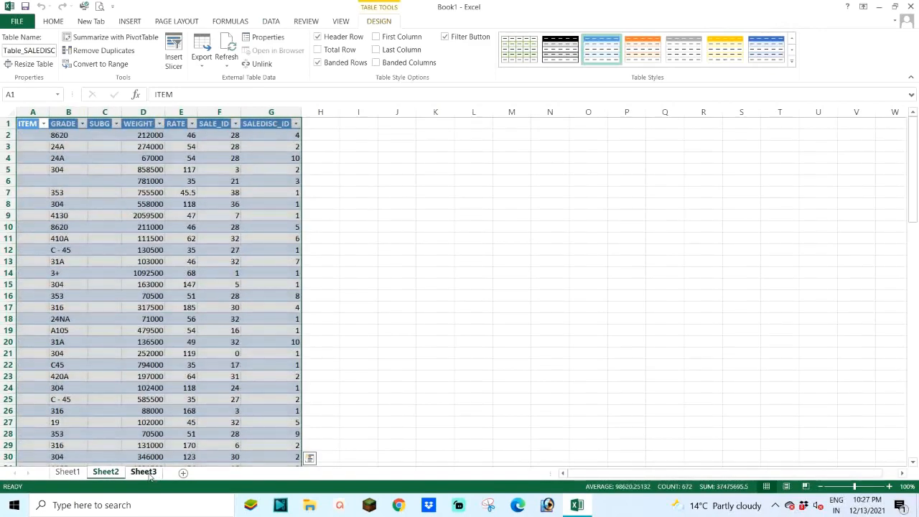
{"action": "left_click", "coordinate": [147, 474]}
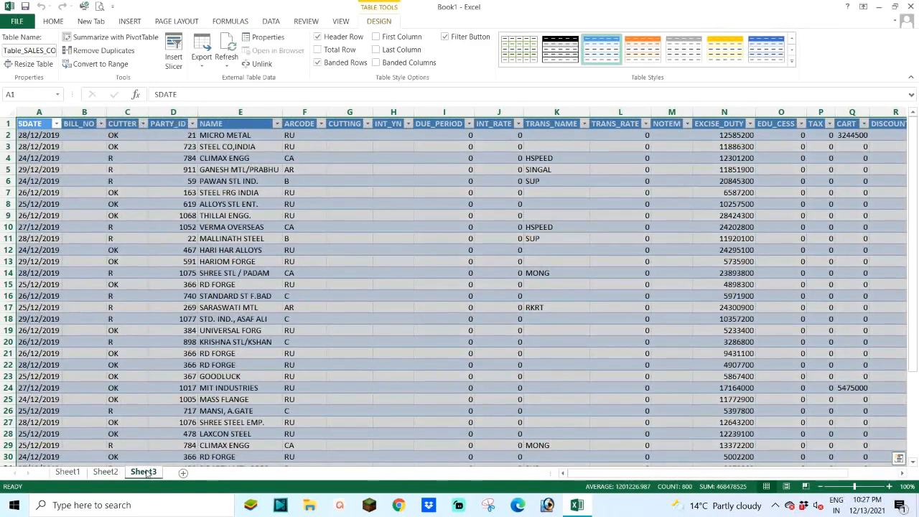
{"action": "left_click", "coordinate": [104, 473]}
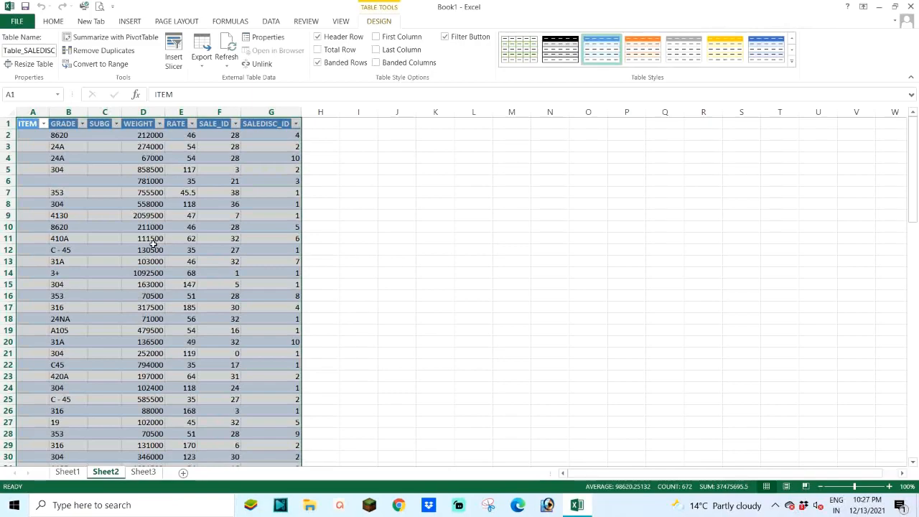
{"action": "scroll", "coordinate": [164, 246], "scroll_direction": "down", "scroll_amount": 9}
{"action": "scroll", "coordinate": [159, 244], "scroll_direction": "down", "scroll_amount": 19}
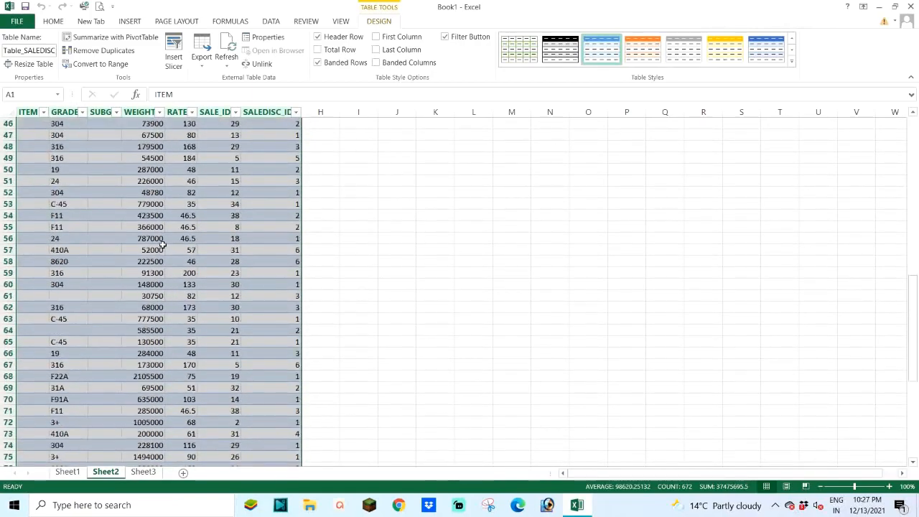
{"action": "scroll", "coordinate": [168, 239], "scroll_direction": "up", "scroll_amount": 4}
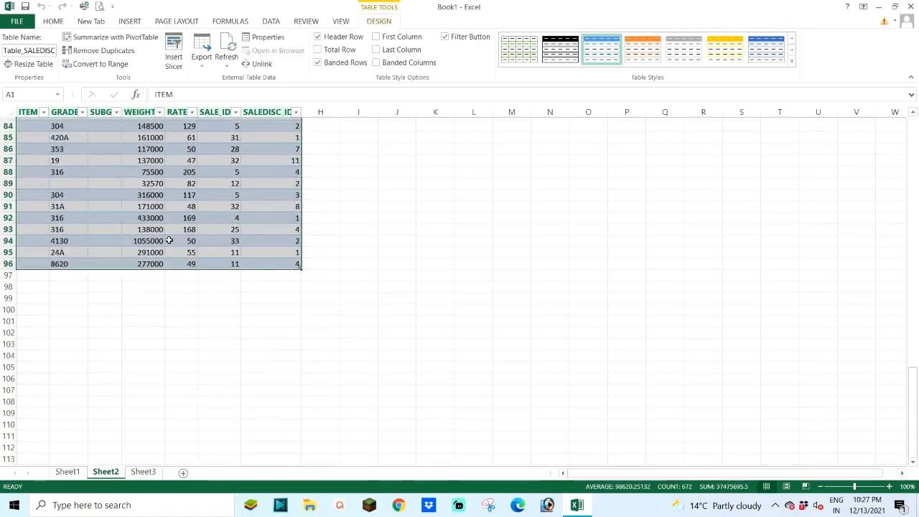
{"action": "left_click", "coordinate": [143, 472]}
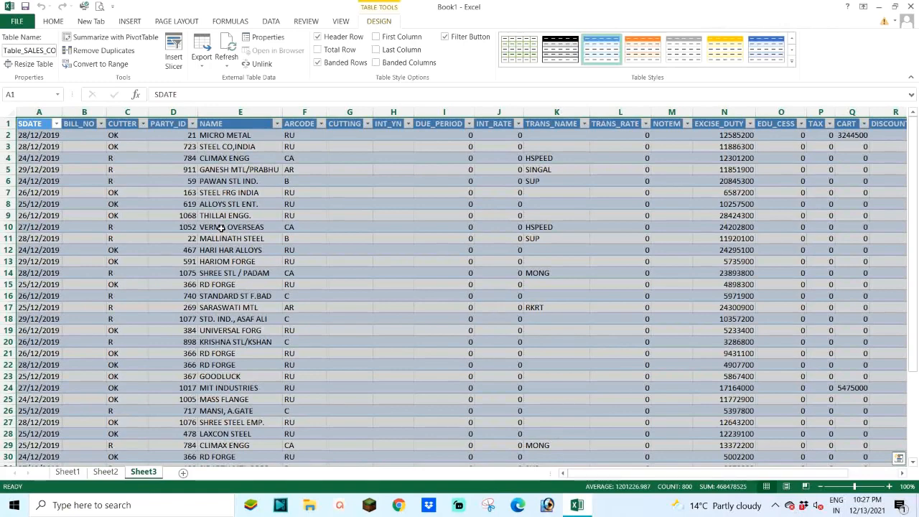
{"action": "scroll", "coordinate": [221, 228], "scroll_direction": "down", "scroll_amount": 5}
{"action": "scroll", "coordinate": [244, 244], "scroll_direction": "up", "scroll_amount": 4}
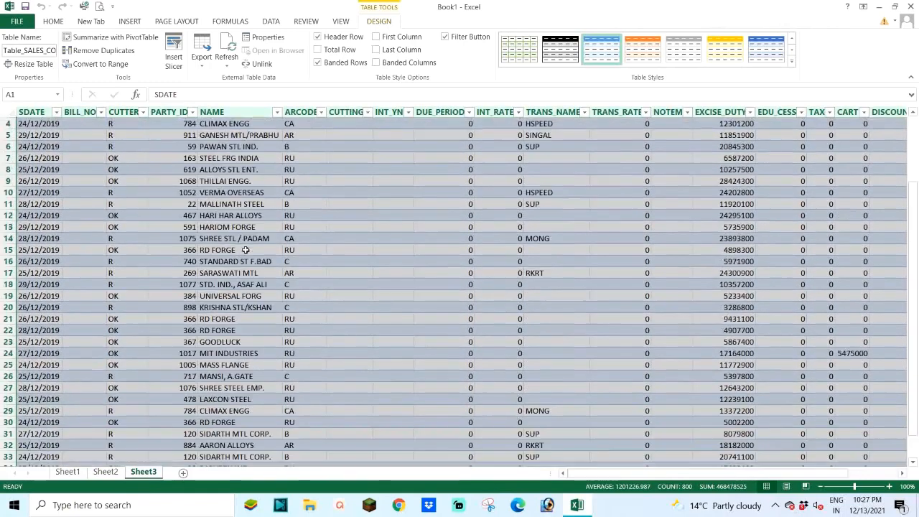
{"action": "scroll", "coordinate": [245, 249], "scroll_direction": "up", "scroll_amount": 1}
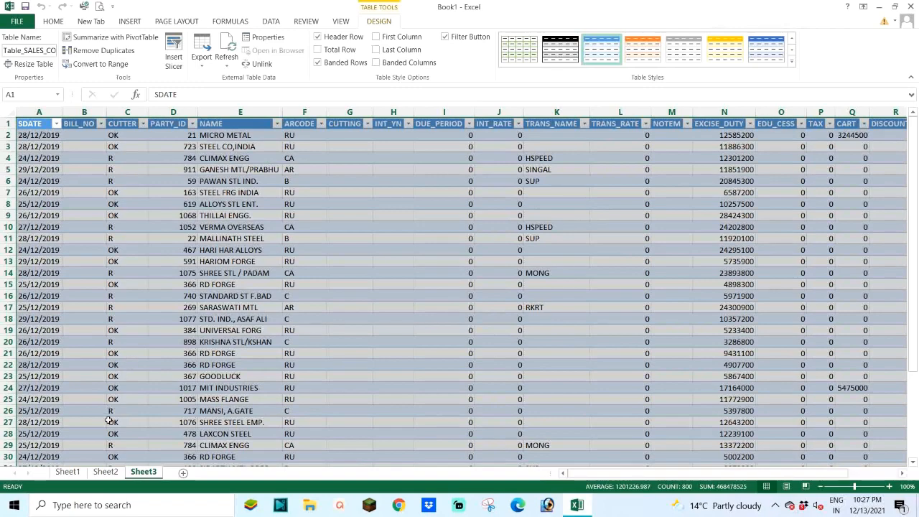
{"action": "left_click", "coordinate": [105, 472]}
{"action": "scroll", "coordinate": [192, 270], "scroll_direction": "up", "scroll_amount": 9}
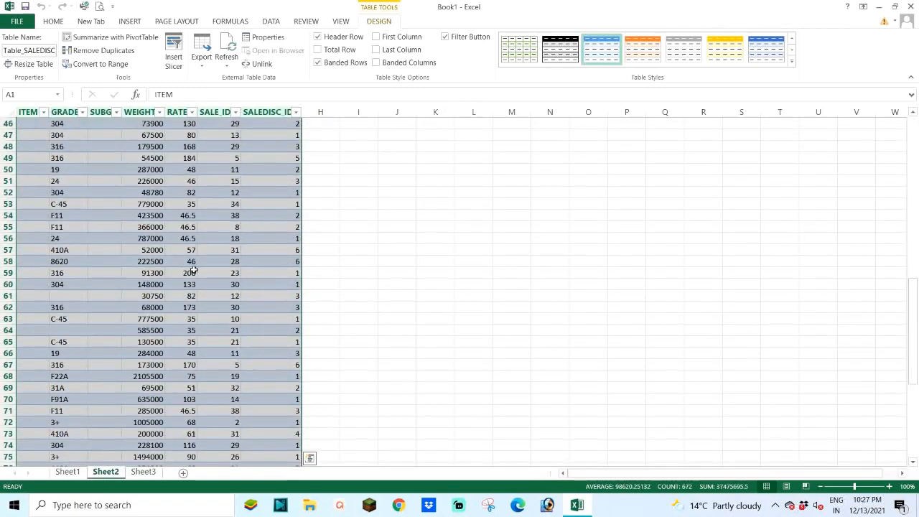
{"action": "scroll", "coordinate": [194, 267], "scroll_direction": "up", "scroll_amount": 15}
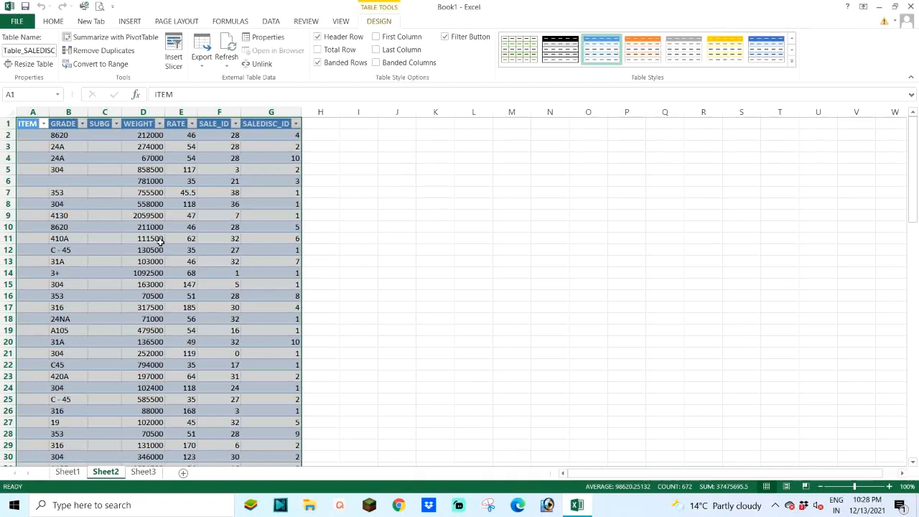
Step: Select the SALE_ID column of the sales table on Sheet3
{"action": "left_click", "coordinate": [144, 472]}
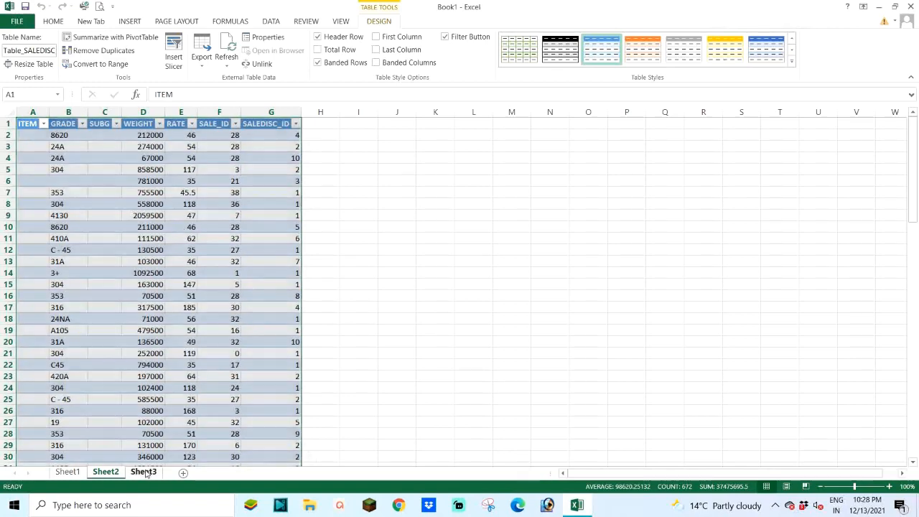
{"action": "left_click_drag", "start_coordinate": [630, 474], "coordinate": [701, 474]}
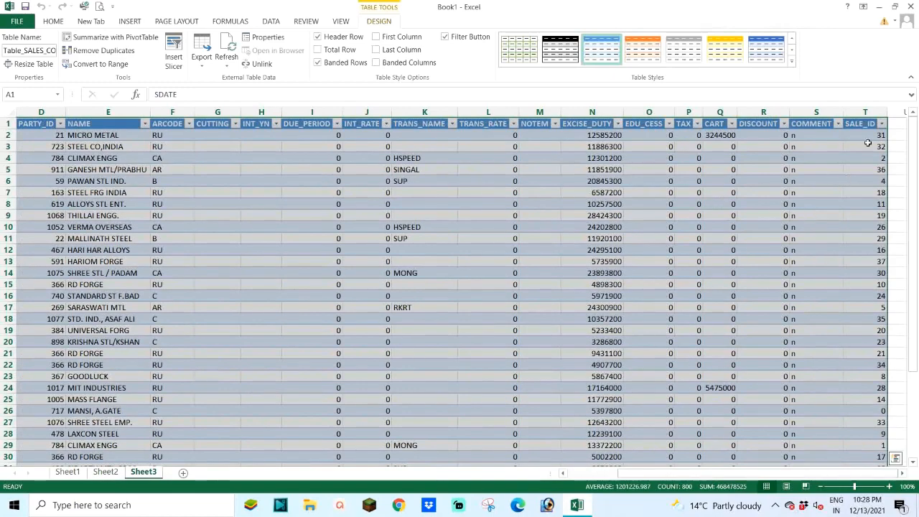
{"action": "left_click", "coordinate": [858, 106]}
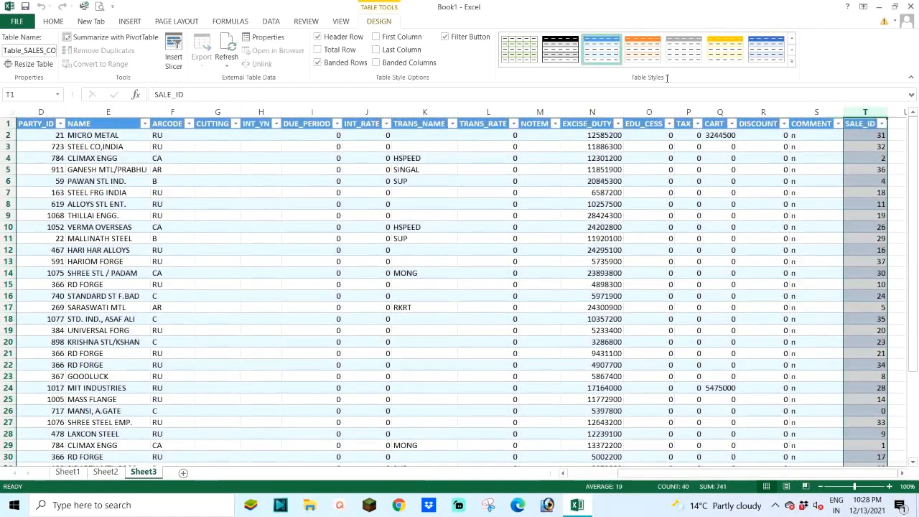
Step: Fill the selected SALE_ID column on Sheet3 with the standard green colour
{"action": "left_click", "coordinate": [63, 21]}
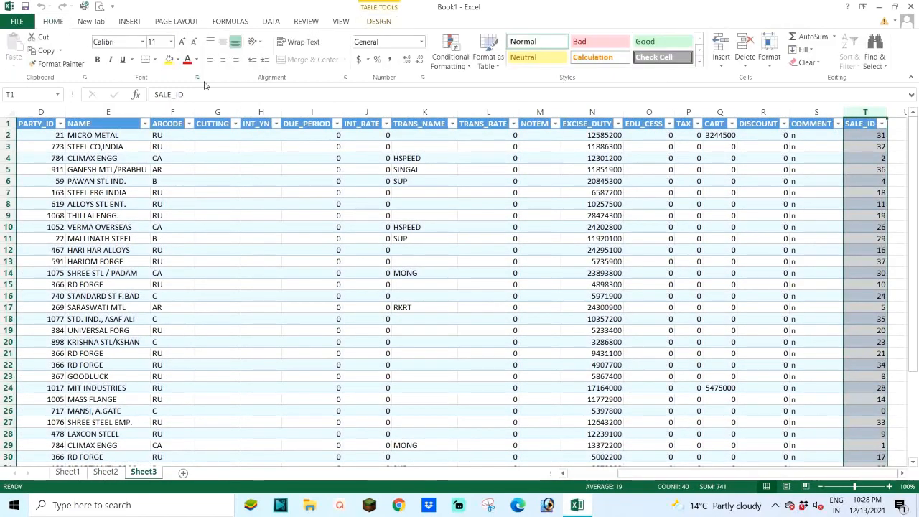
{"action": "left_click", "coordinate": [177, 60]}
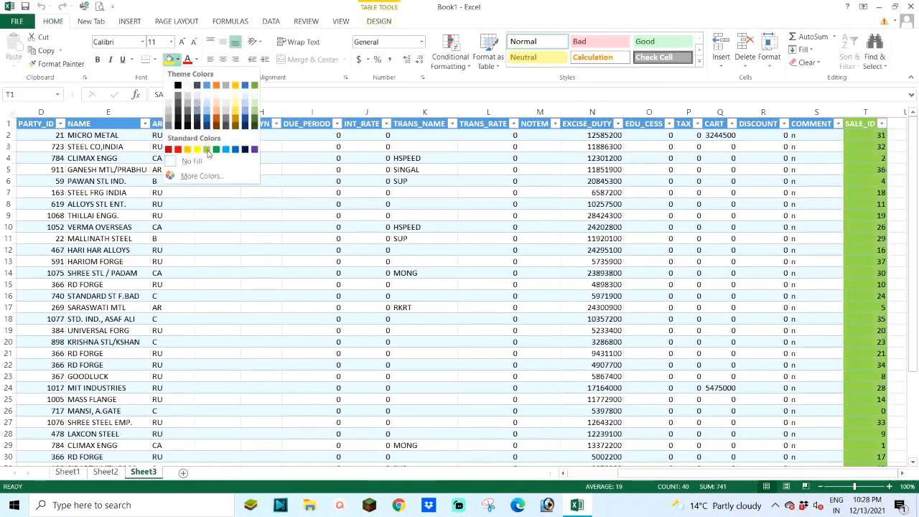
{"action": "left_click", "coordinate": [216, 150]}
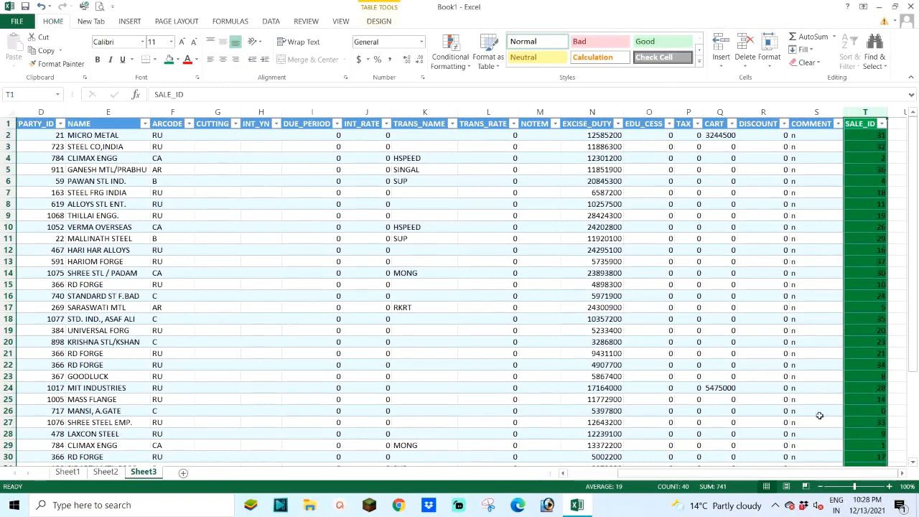
{"action": "left_click_drag", "start_coordinate": [839, 478], "coordinate": [840, 478]}
Step: Fill the SALE_ID column of the table on Sheet2 with the same standard green
{"action": "left_click", "coordinate": [107, 472]}
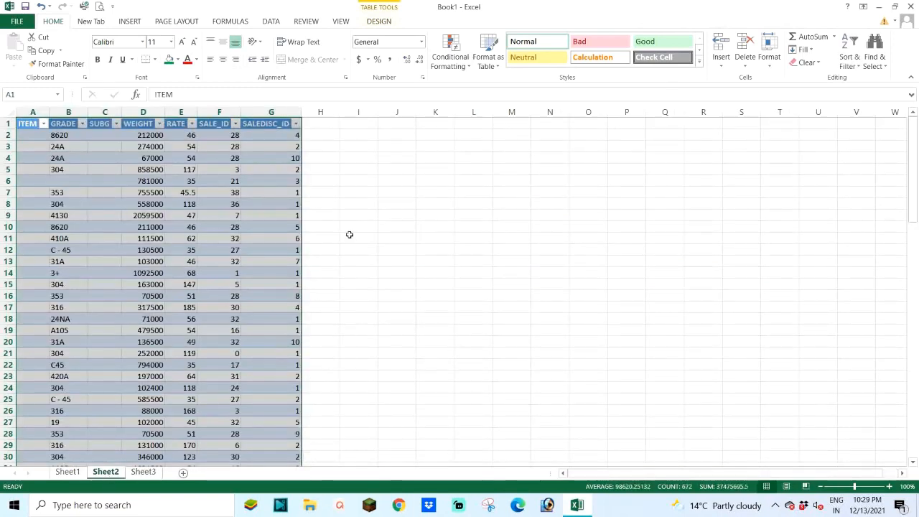
{"action": "left_click", "coordinate": [217, 109]}
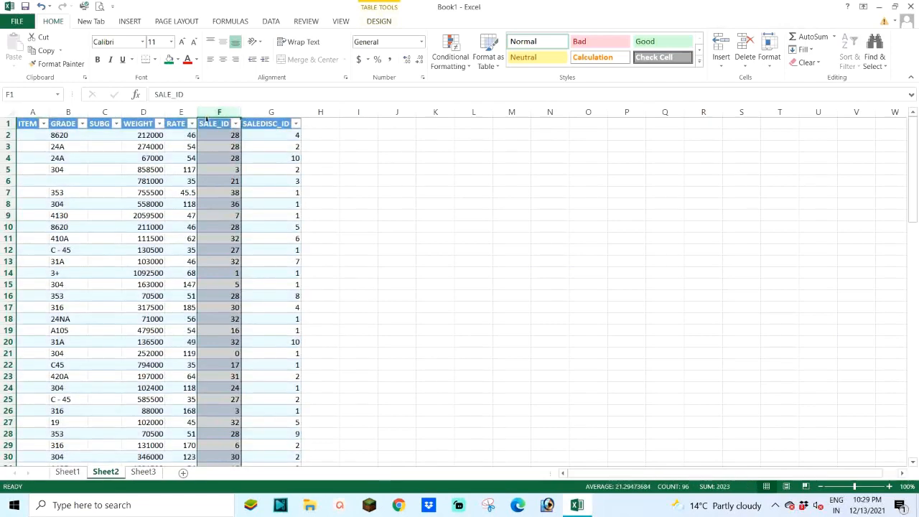
{"action": "left_click", "coordinate": [168, 59]}
{"action": "left_click", "coordinate": [172, 159]}
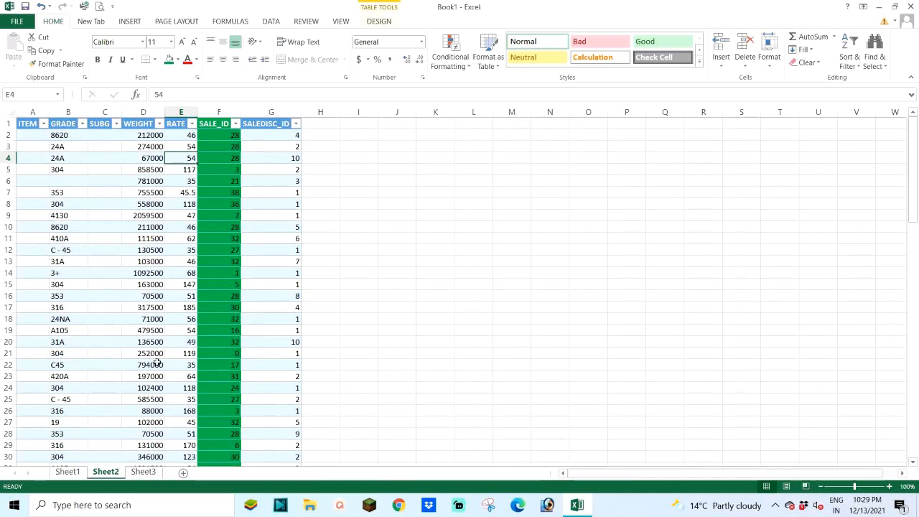
Step: Compare the tables on Sheet2 and Sheet3 down to their last rows to see how many records each holds
{"action": "left_click", "coordinate": [143, 471]}
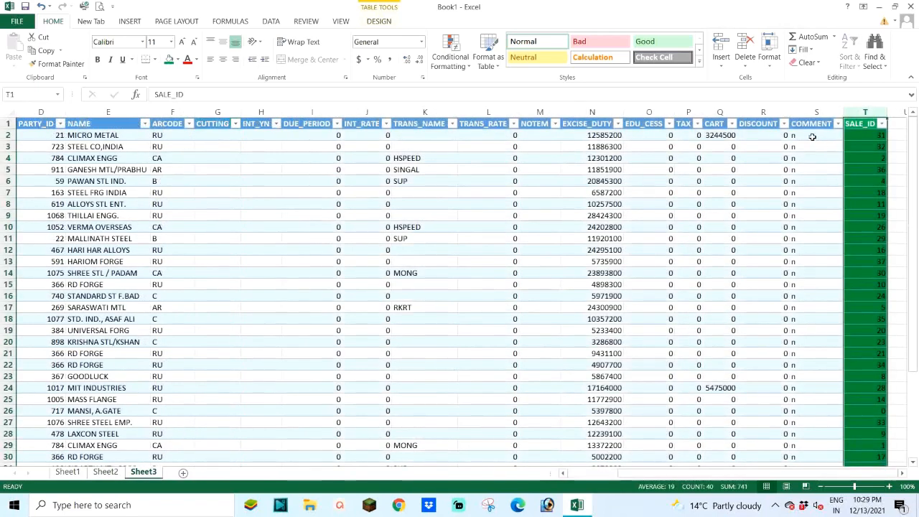
{"action": "left_click", "coordinate": [105, 473]}
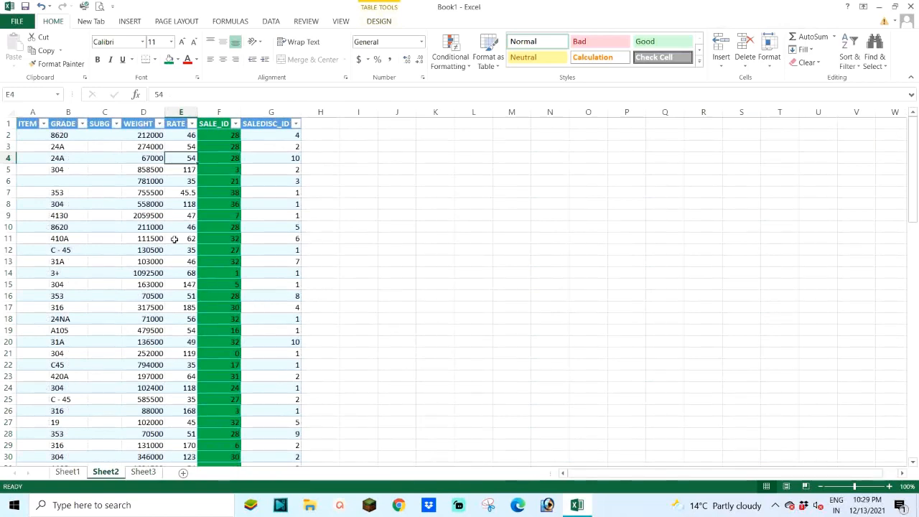
{"action": "scroll", "coordinate": [115, 165], "scroll_direction": "down", "scroll_amount": 14}
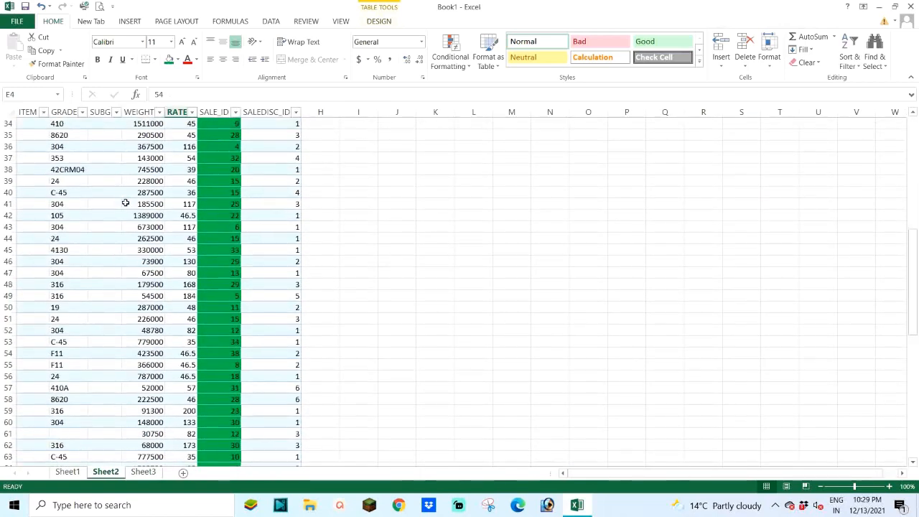
{"action": "scroll", "coordinate": [119, 219], "scroll_direction": "down", "scroll_amount": 14}
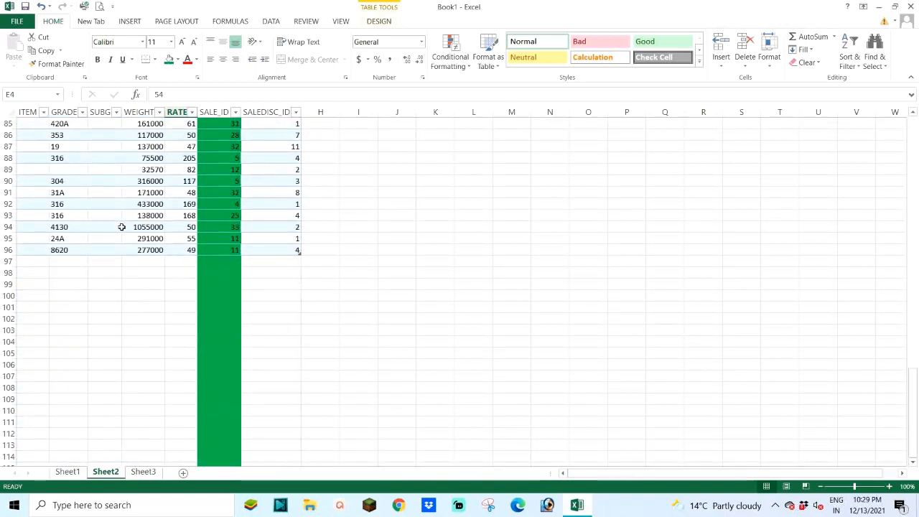
{"action": "left_click", "coordinate": [27, 252]}
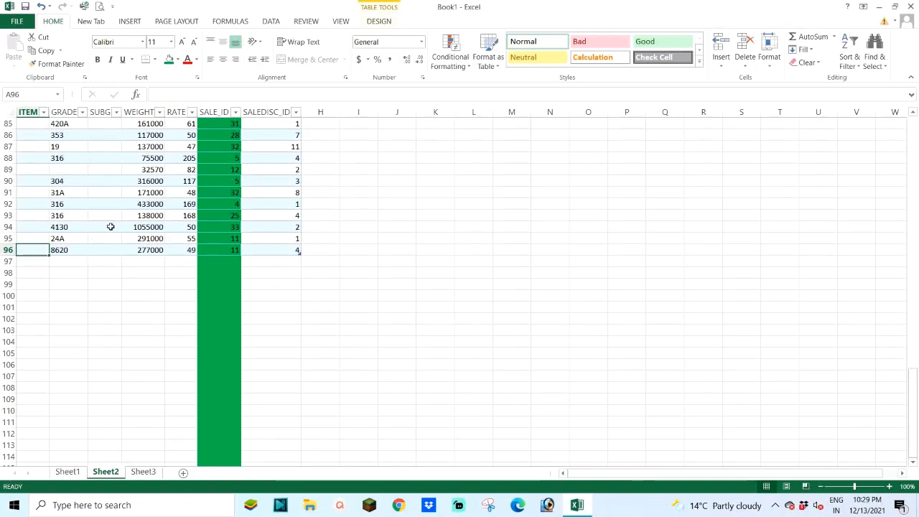
{"action": "left_click", "coordinate": [143, 472]}
{"action": "scroll", "coordinate": [282, 240], "scroll_direction": "down", "scroll_amount": 7}
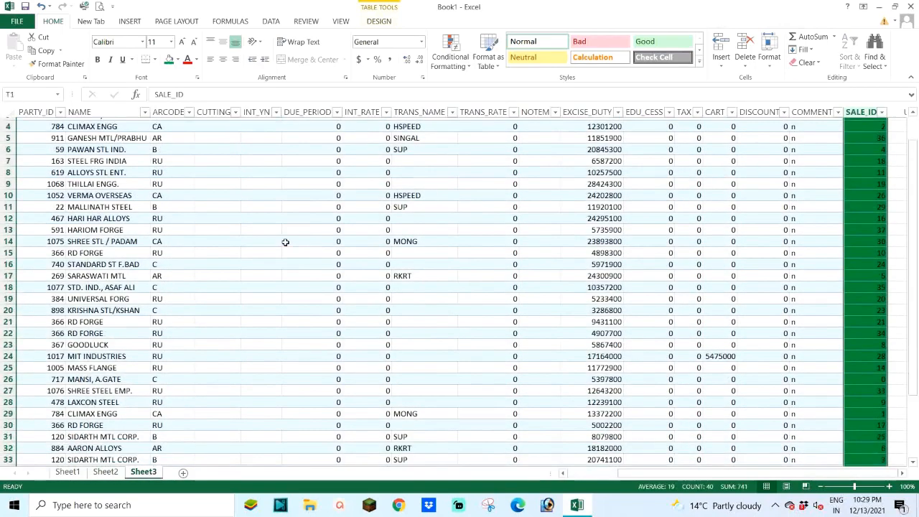
{"action": "scroll", "coordinate": [279, 246], "scroll_direction": "up", "scroll_amount": 1}
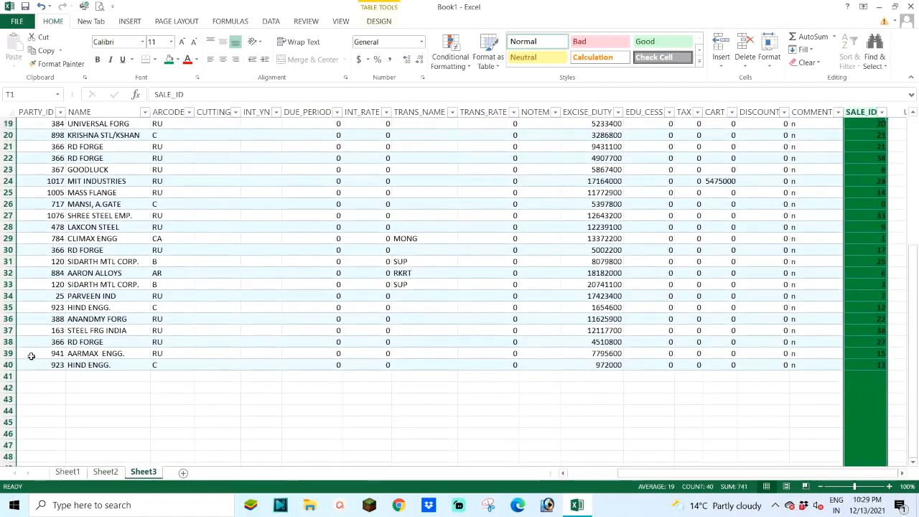
{"action": "left_click", "coordinate": [30, 366]}
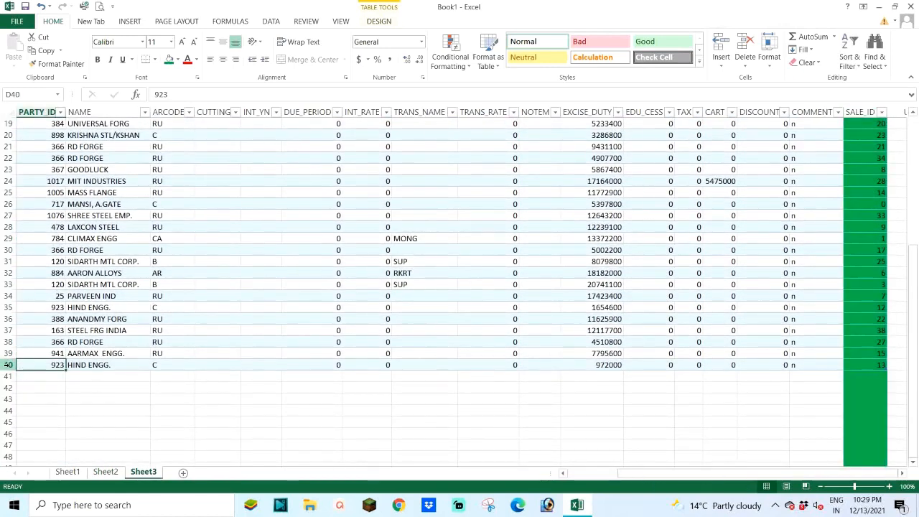
{"action": "left_click", "coordinate": [7, 365]}
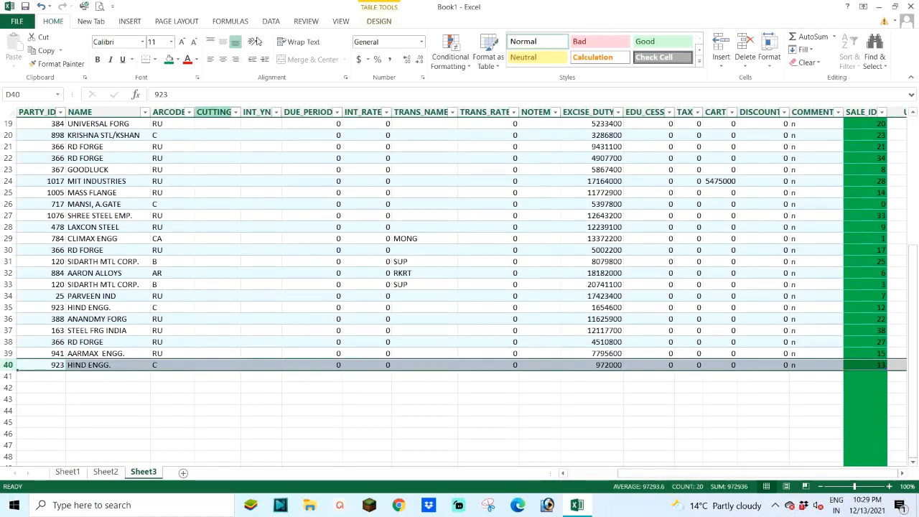
{"action": "scroll", "coordinate": [197, 222], "scroll_direction": "up", "scroll_amount": 6}
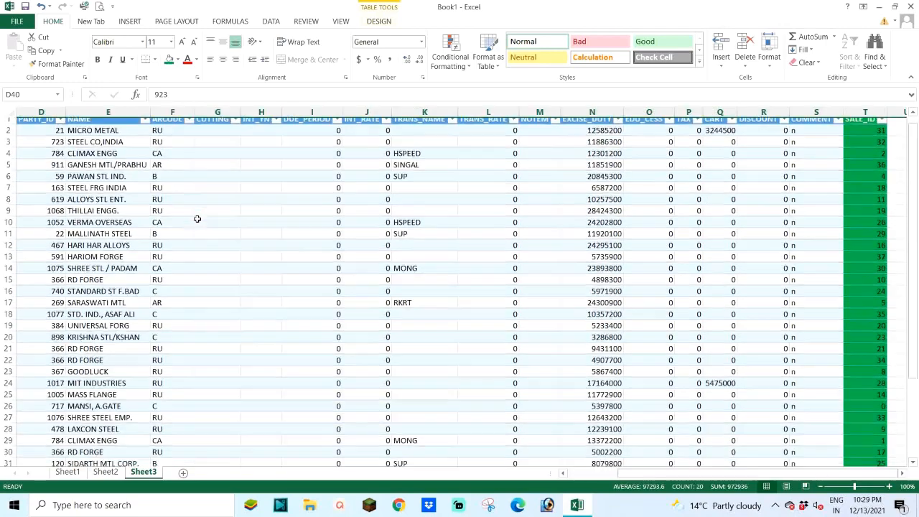
Step: Examine the highlighted SALE_ID values on Sheet2 for repeats and compare them with those on Sheet3
{"action": "left_click", "coordinate": [102, 474]}
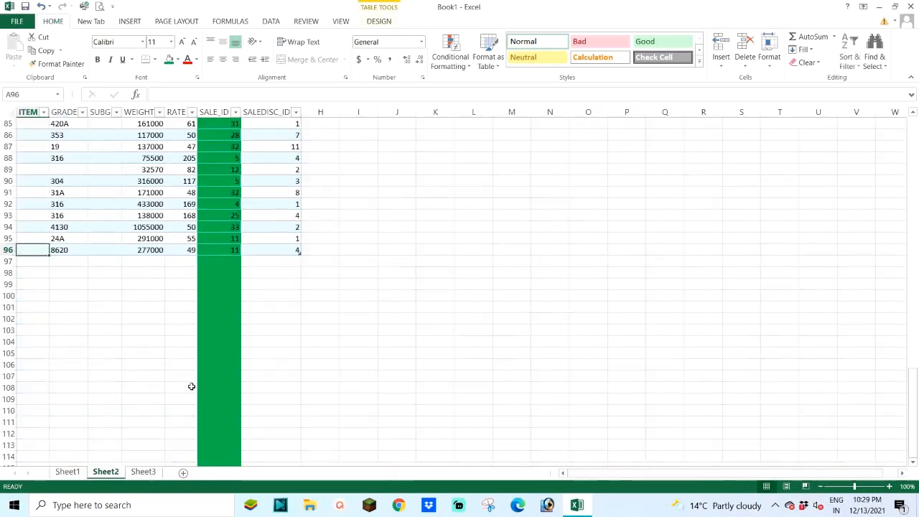
{"action": "scroll", "coordinate": [185, 250], "scroll_direction": "up", "scroll_amount": 12}
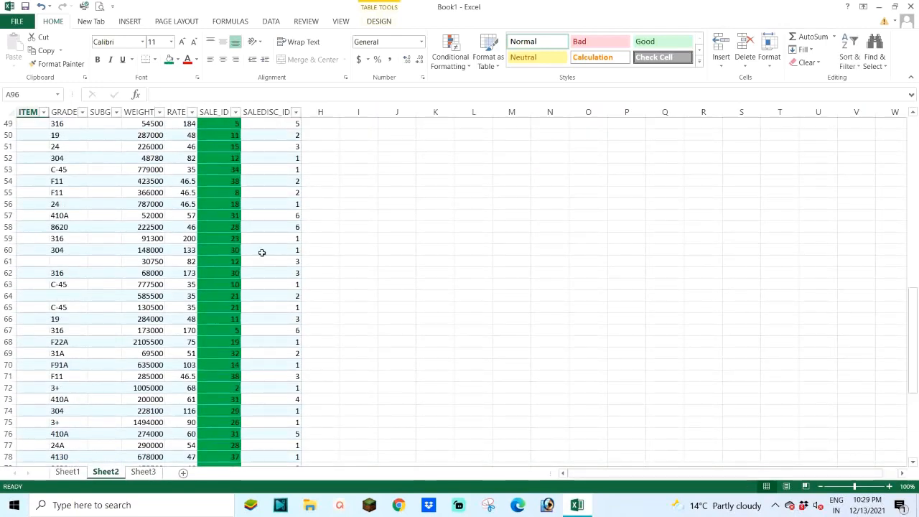
{"action": "scroll", "coordinate": [237, 208], "scroll_direction": "up", "scroll_amount": 3}
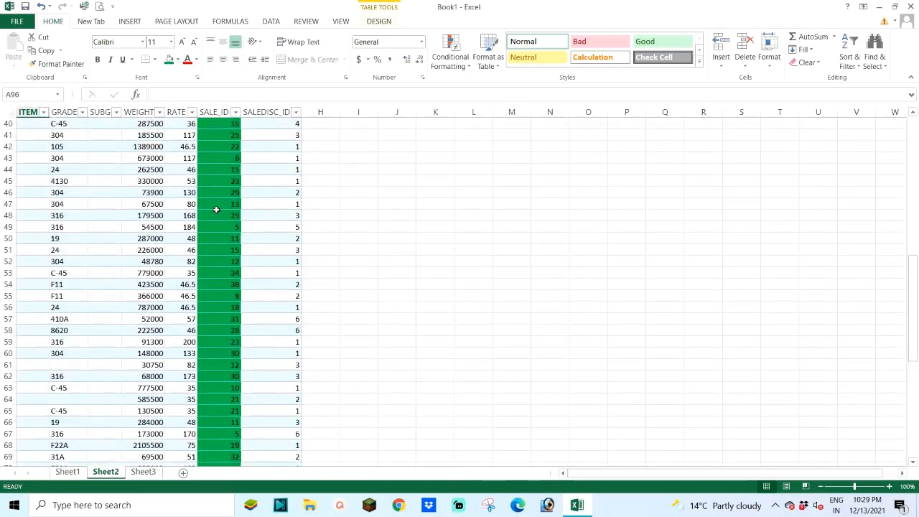
{"action": "scroll", "coordinate": [215, 212], "scroll_direction": "down", "scroll_amount": 5}
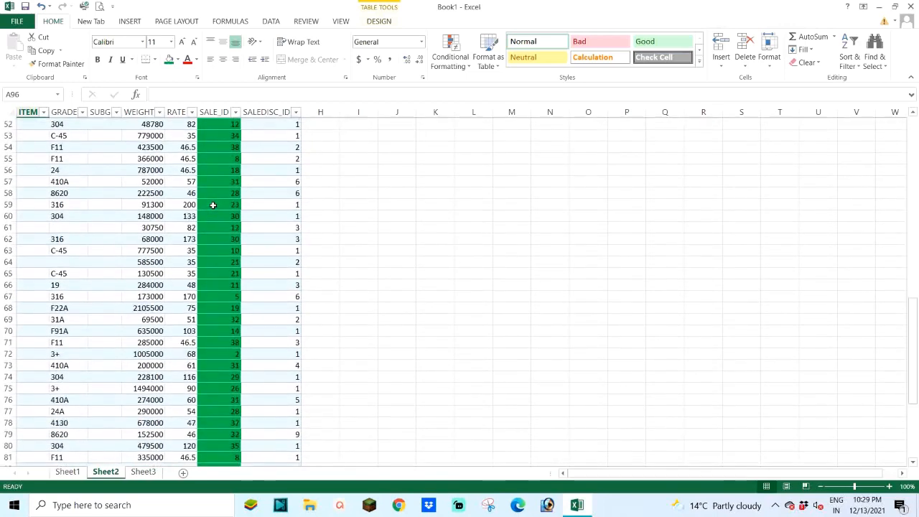
{"action": "scroll", "coordinate": [214, 205], "scroll_direction": "down", "scroll_amount": 2}
{"action": "scroll", "coordinate": [214, 205], "scroll_direction": "up", "scroll_amount": 9}
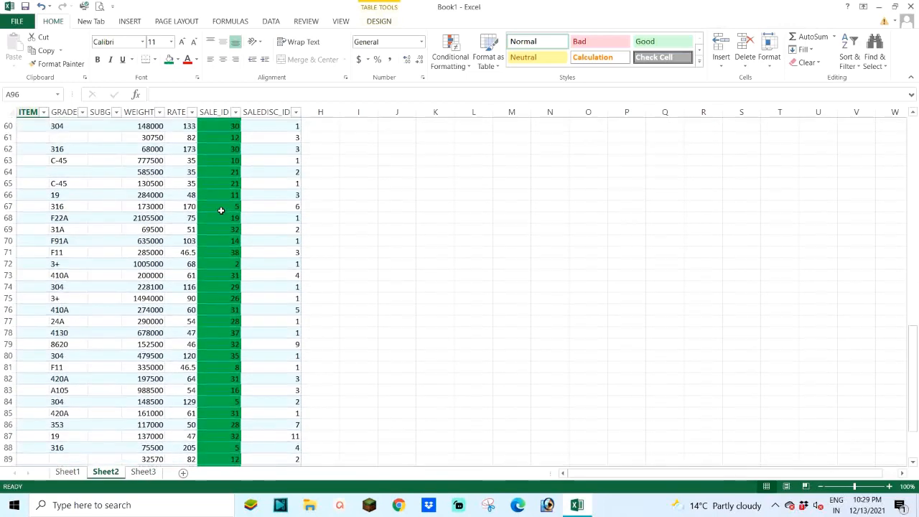
{"action": "scroll", "coordinate": [234, 194], "scroll_direction": "up", "scroll_amount": 11}
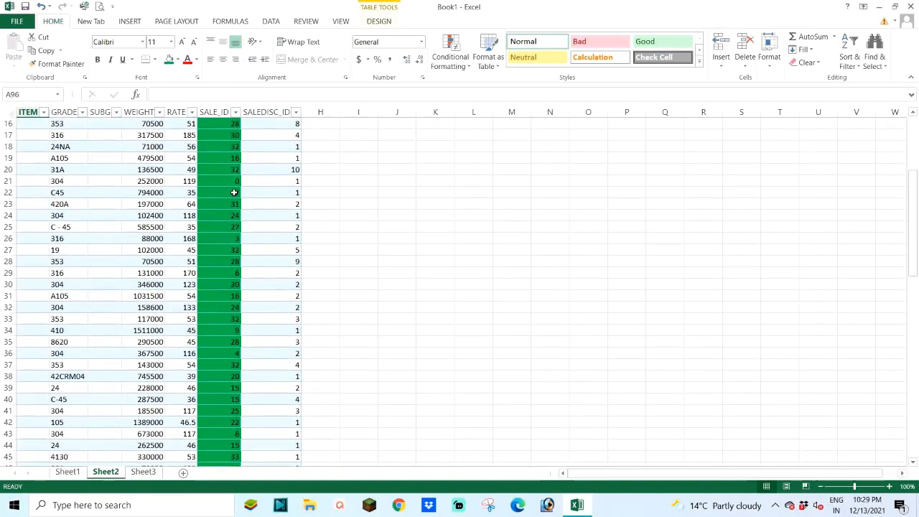
{"action": "left_click", "coordinate": [142, 474]}
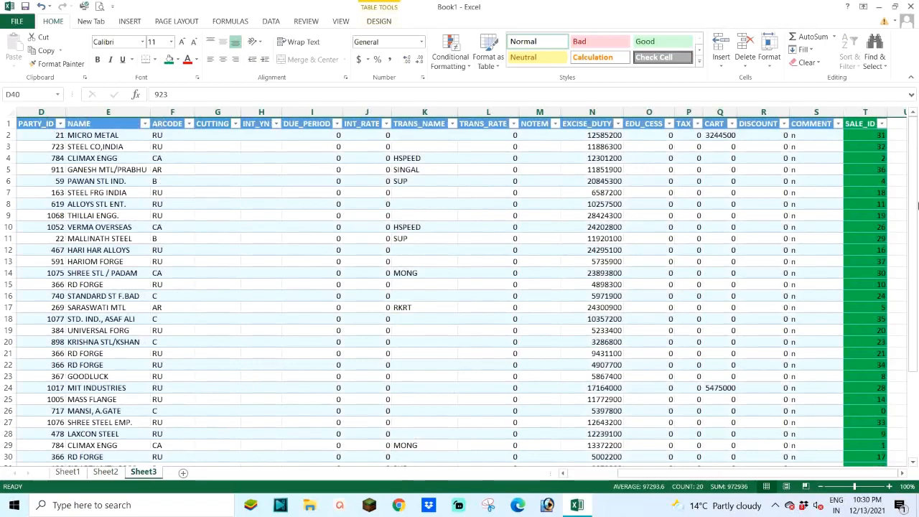
{"action": "mouse_move", "coordinate": [911, 183]}
{"action": "left_mouse_down"}
{"action": "mouse_move", "coordinate": [918, 266]}
{"action": "mouse_move", "coordinate": [918, 176]}
{"action": "left_mouse_up"}
{"action": "left_click", "coordinate": [102, 472]}
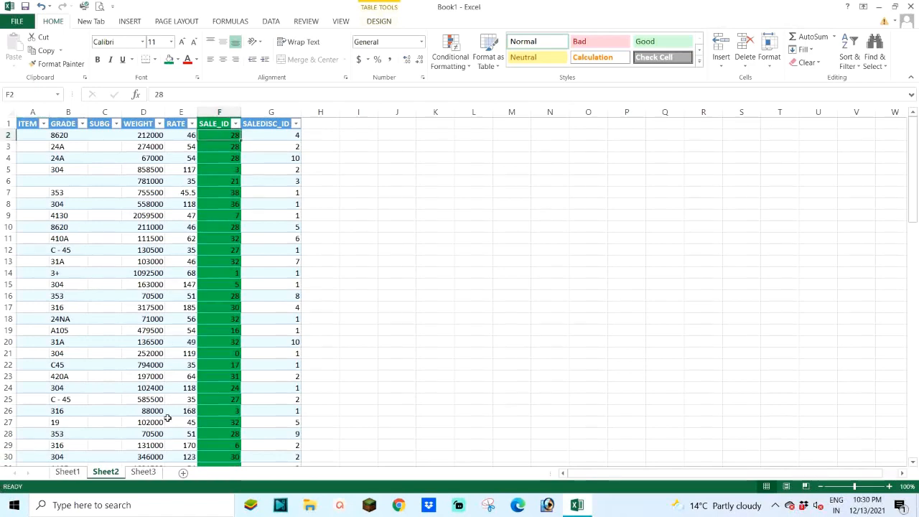
{"action": "left_click", "coordinate": [143, 472]}
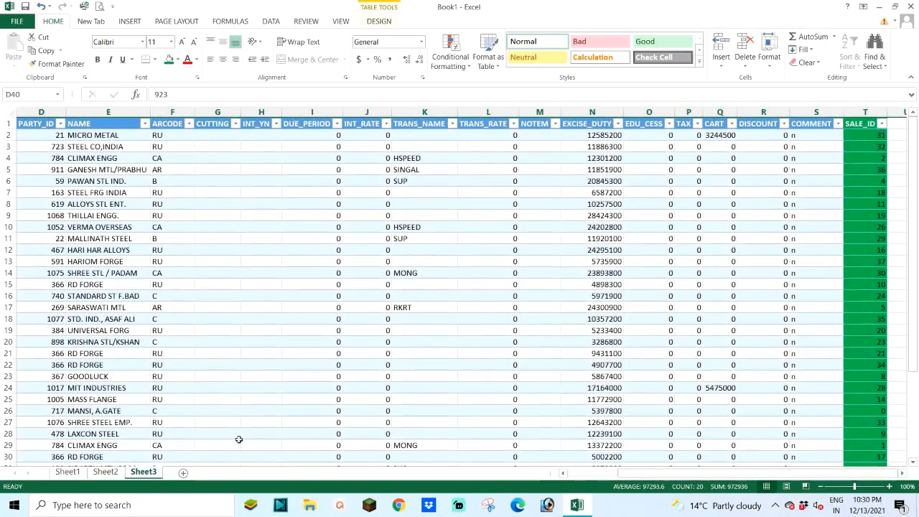
Step: Insert a new table column directly before SALE_ID on Sheet2
{"action": "left_click", "coordinate": [105, 472]}
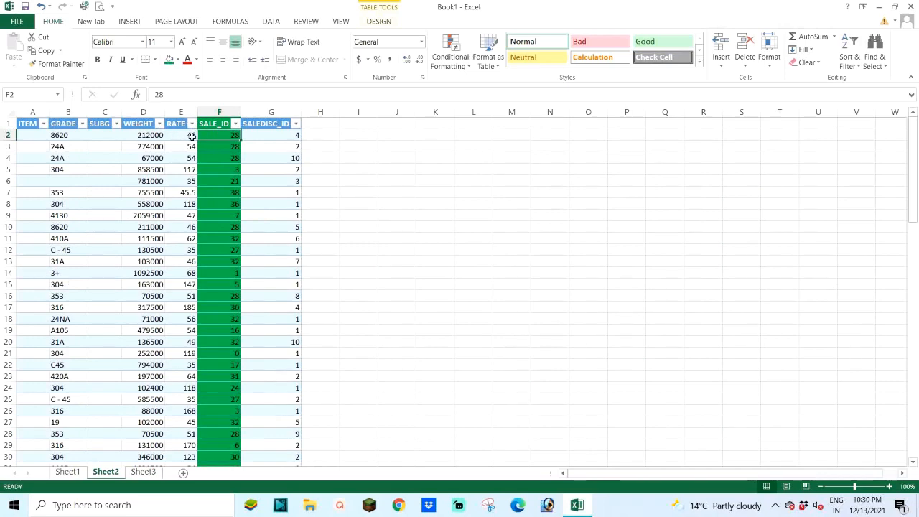
{"action": "left_click", "coordinate": [219, 106]}
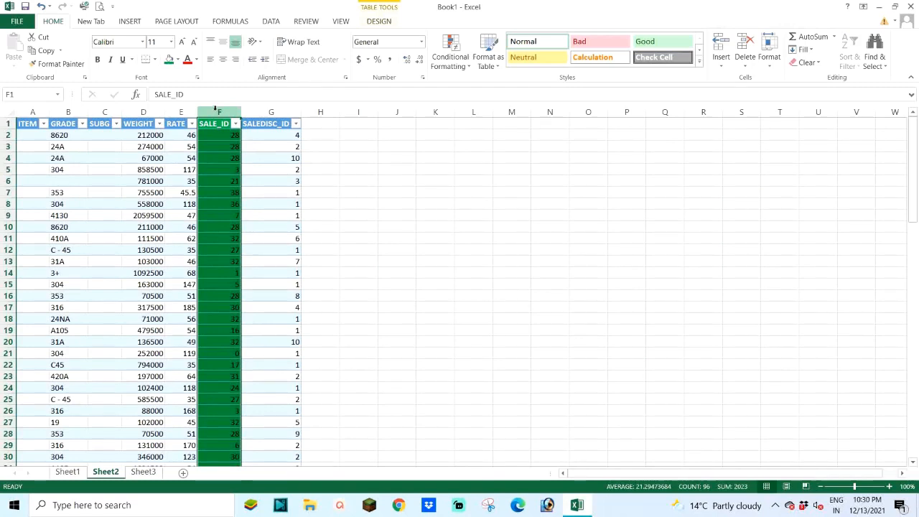
{"action": "right_click", "coordinate": [215, 108]}
{"action": "left_click", "coordinate": [242, 194]}
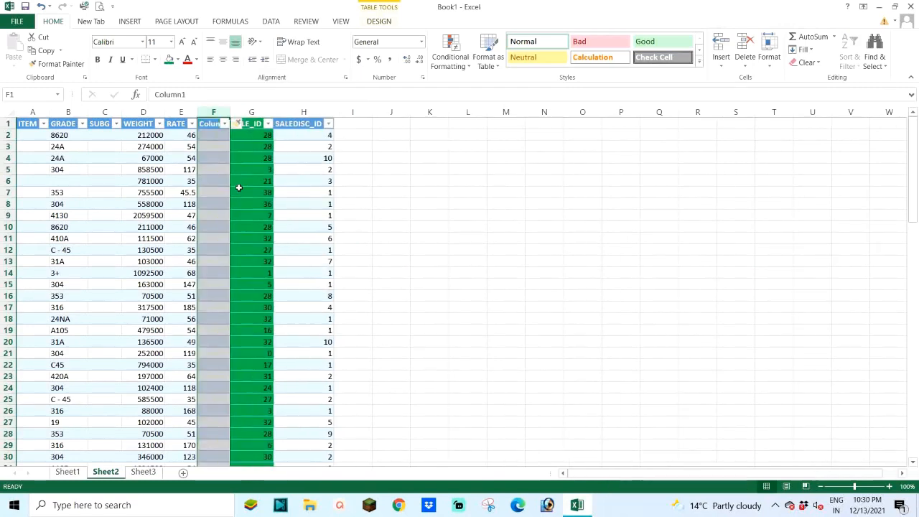
Step: Name the new column AMOUNT and fit its width to the header
{"action": "left_click", "coordinate": [214, 138]}
{"action": "left_click", "coordinate": [212, 126]}
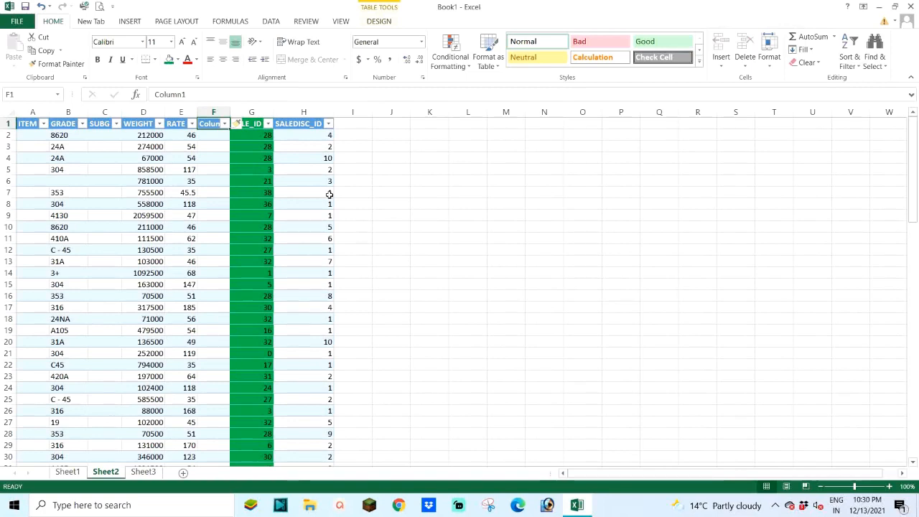
{"action": "type", "text": "AMOUN"}
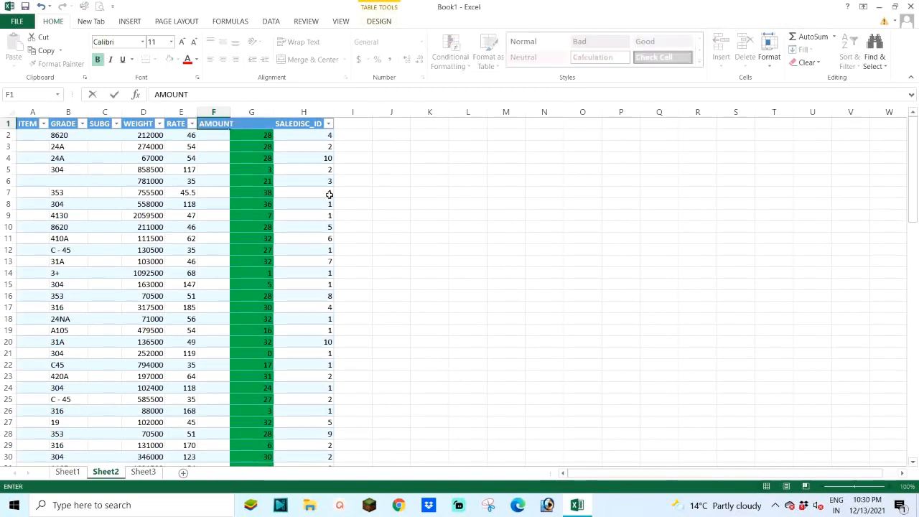
{"action": "type", "text": "T"}
{"action": "key", "text": "Return"}
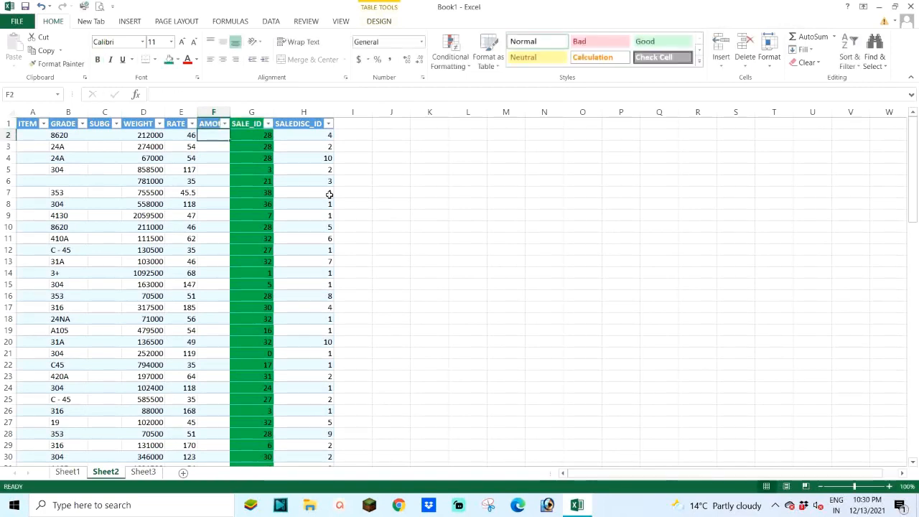
{"action": "double_click", "coordinate": [231, 109]}
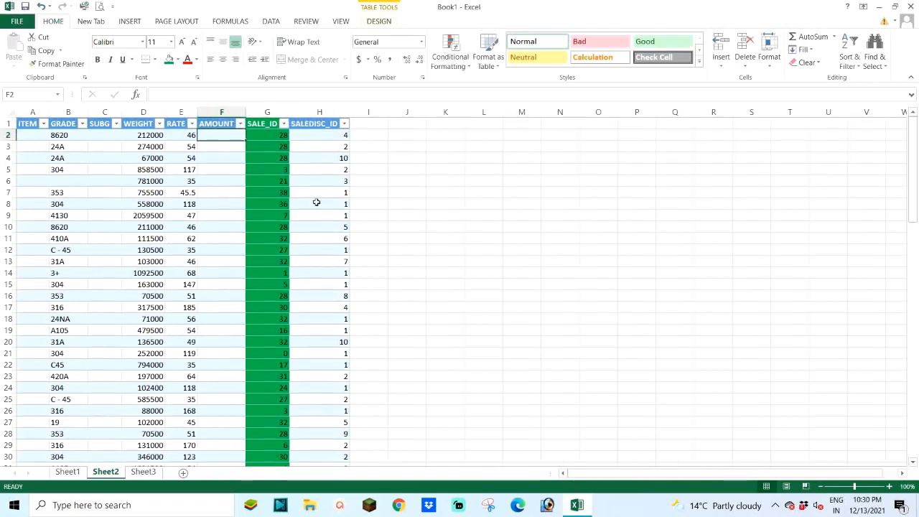
Step: Fill the AMOUNT column on Sheet2 with a formula multiplying WEIGHT by RATE, and check the first row's operands
{"action": "left_click", "coordinate": [147, 136]}
{"action": "left_click", "coordinate": [215, 133]}
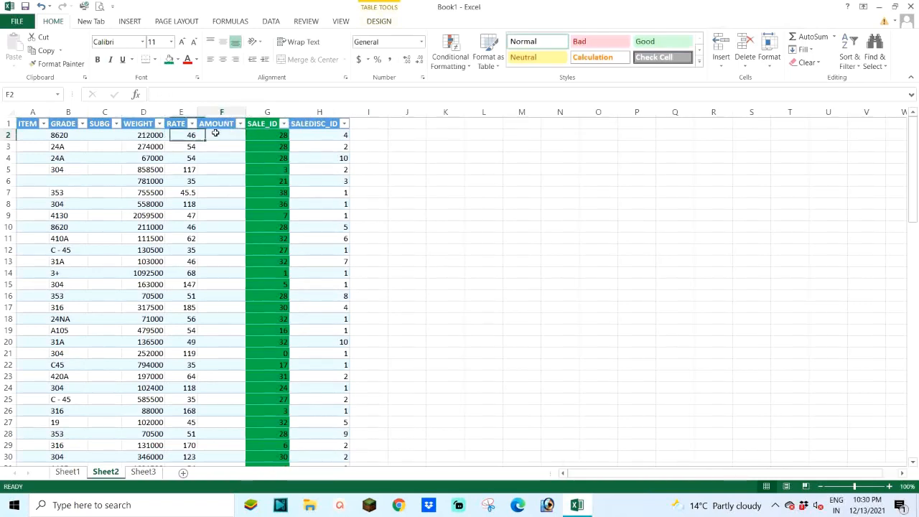
{"action": "type", "text": "="}
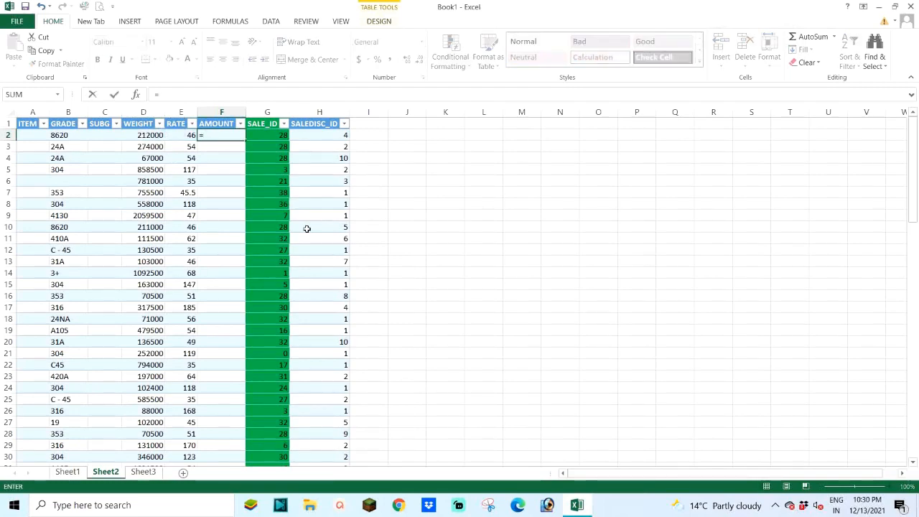
{"action": "key", "text": "Left"}
{"action": "key", "text": "Left"}
{"action": "type", "text": "*"}
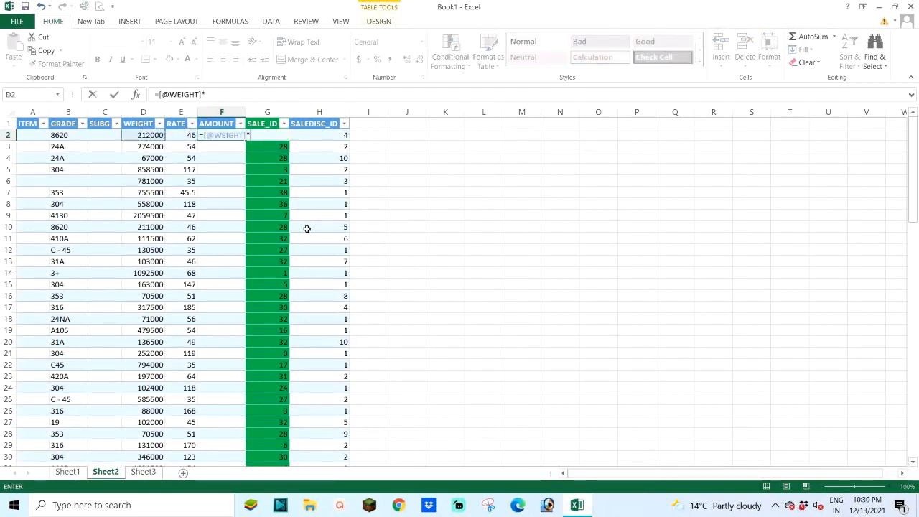
{"action": "key", "text": "Left"}
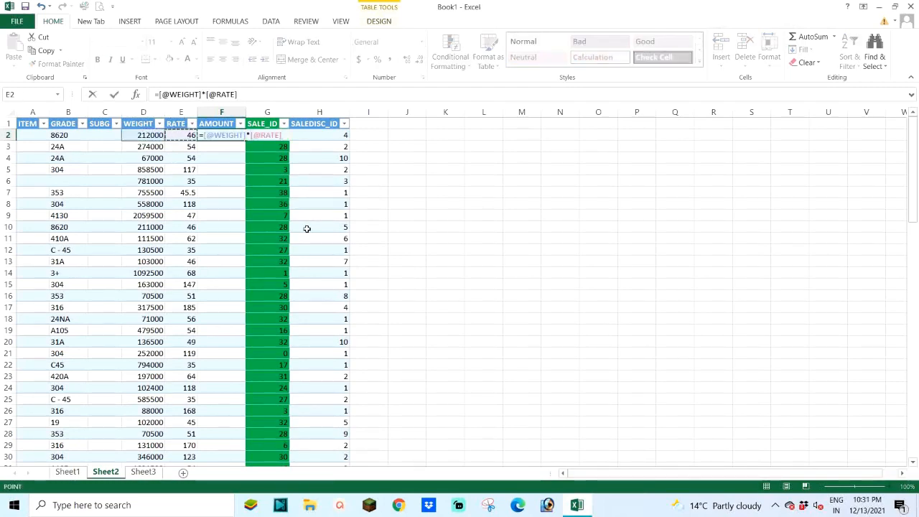
{"action": "key", "text": "Return"}
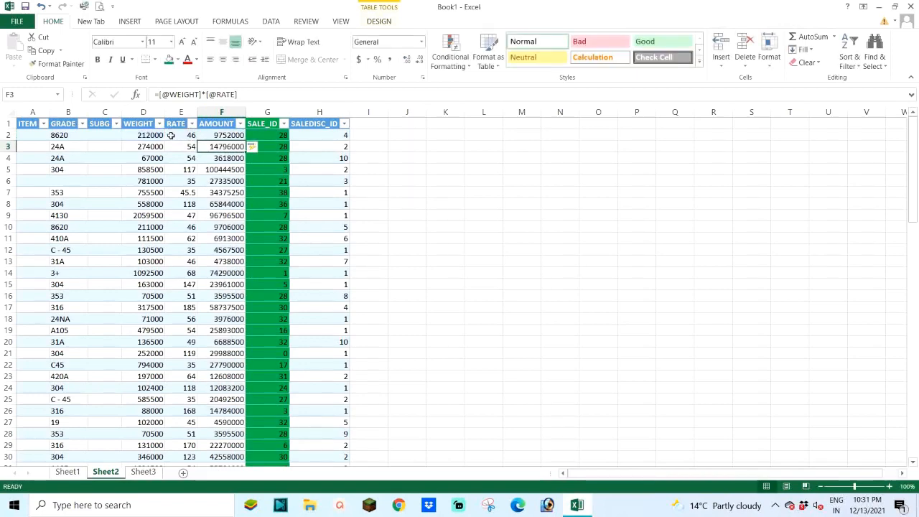
{"action": "left_click", "coordinate": [146, 137]}
{"action": "left_click", "coordinate": [177, 135]}
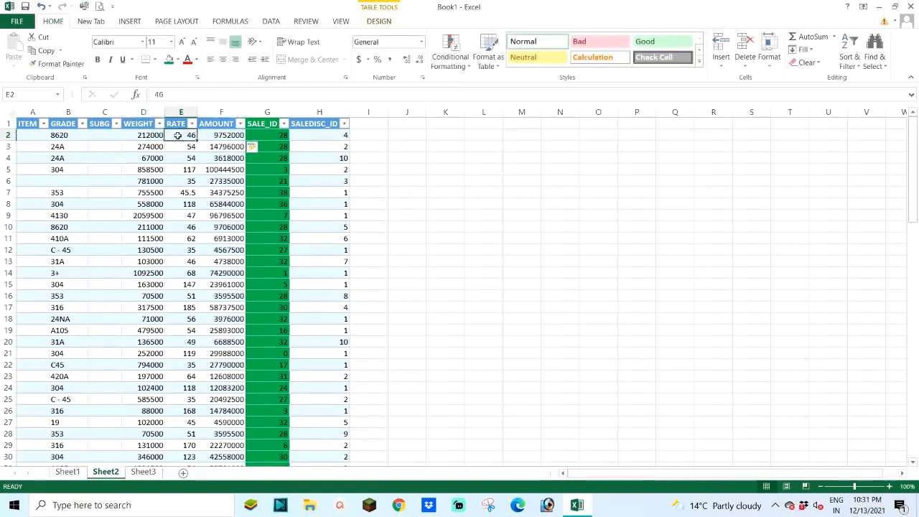
{"action": "left_click", "coordinate": [227, 133]}
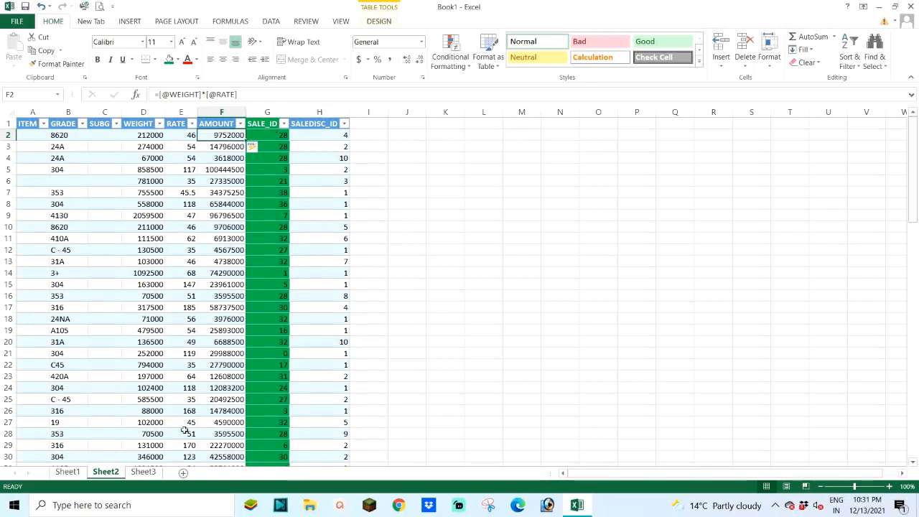
Step: Delete the columns ARCODE through DUE_PERIOD from the table on Sheet3
{"action": "left_click", "coordinate": [143, 472]}
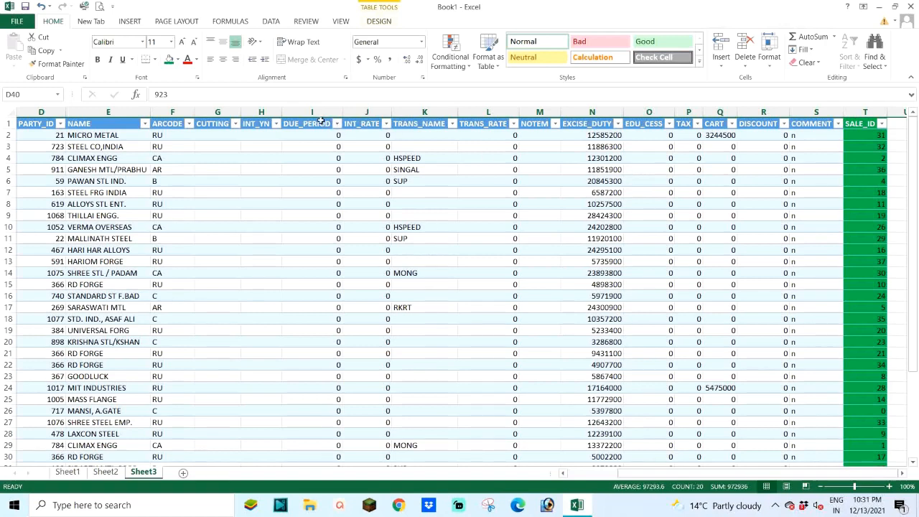
{"action": "left_click_drag", "start_coordinate": [318, 107], "coordinate": [189, 108]}
{"action": "right_click", "coordinate": [189, 108]}
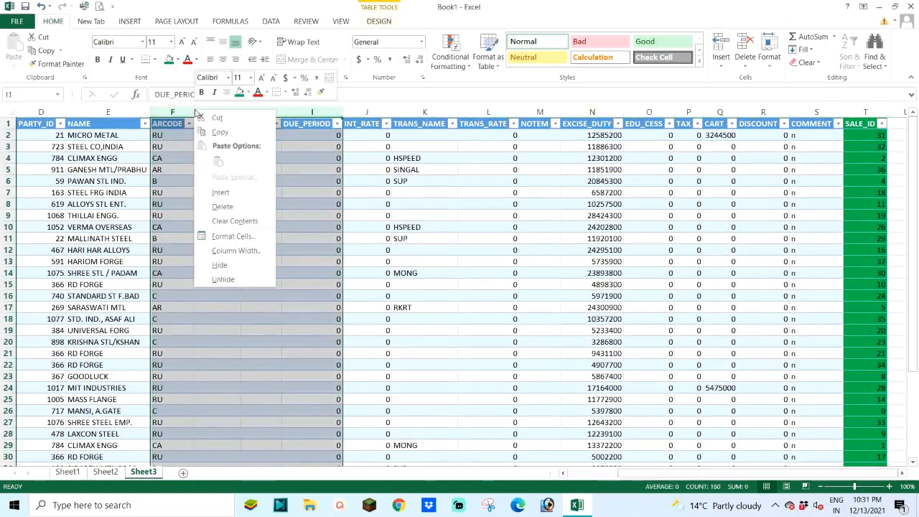
{"action": "left_click", "coordinate": [220, 205]}
{"action": "left_click", "coordinate": [175, 136]}
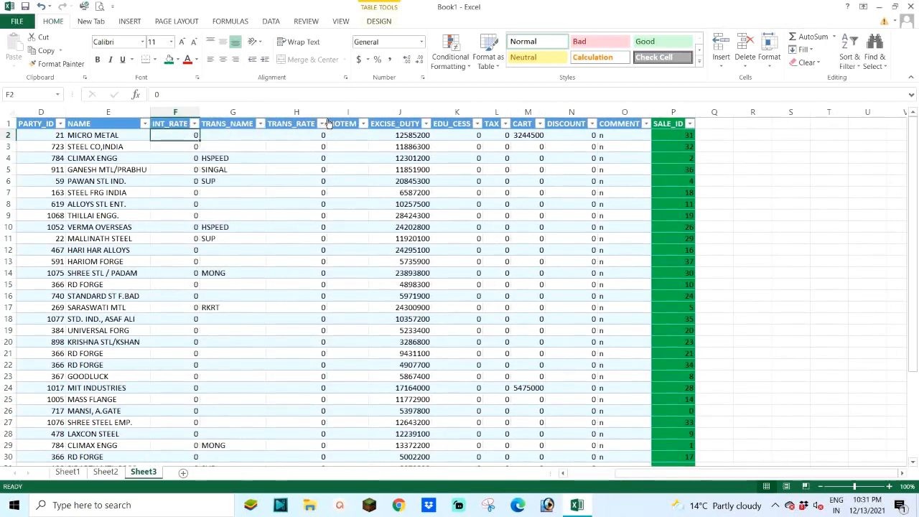
Step: Delete the columns INT_RATE through NOTEM from the Sheet3 table
{"action": "left_click_drag", "start_coordinate": [341, 108], "coordinate": [200, 118]}
{"action": "right_click", "coordinate": [201, 117]}
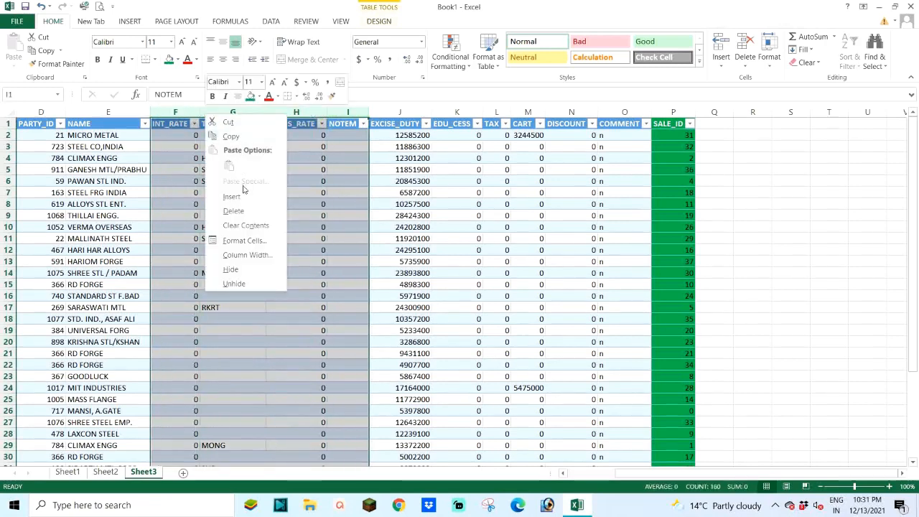
{"action": "left_click", "coordinate": [244, 213]}
Step: Insert a column before EXCISE_DUTY on Sheet3, name it AMOUNT and fit its width to the header
{"action": "left_click", "coordinate": [177, 113]}
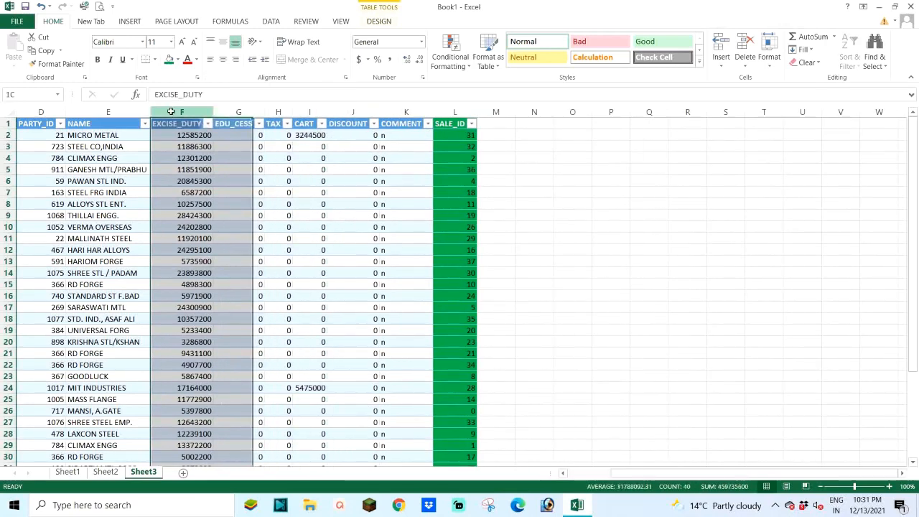
{"action": "right_click", "coordinate": [174, 113]}
{"action": "left_click", "coordinate": [198, 194]}
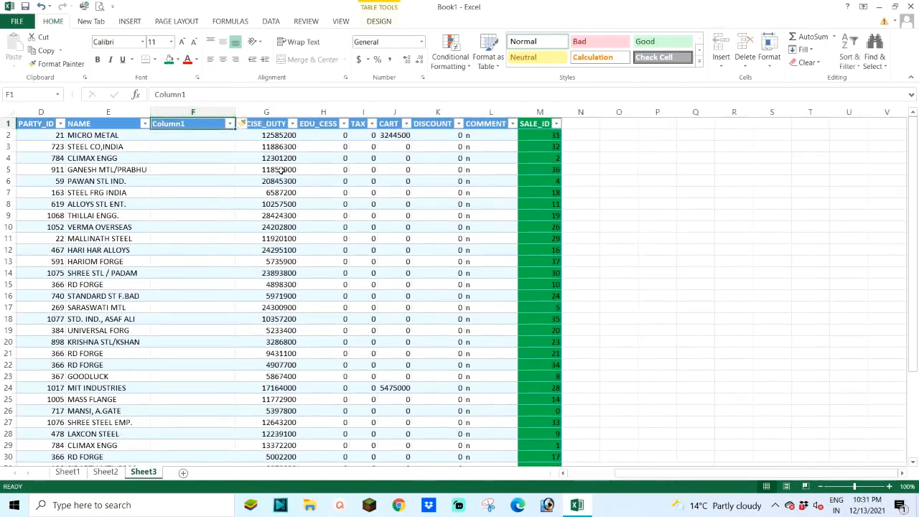
{"action": "type", "text": "AMOUNT"}
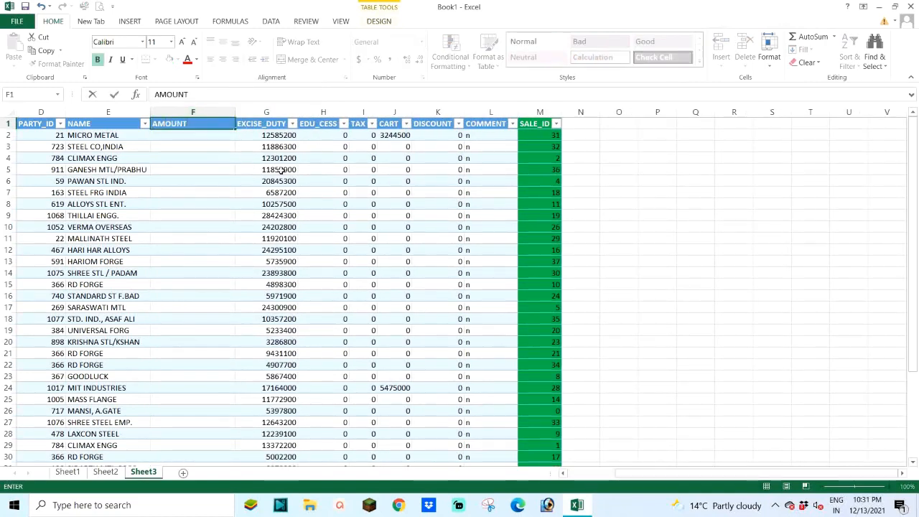
{"action": "key", "text": "Return"}
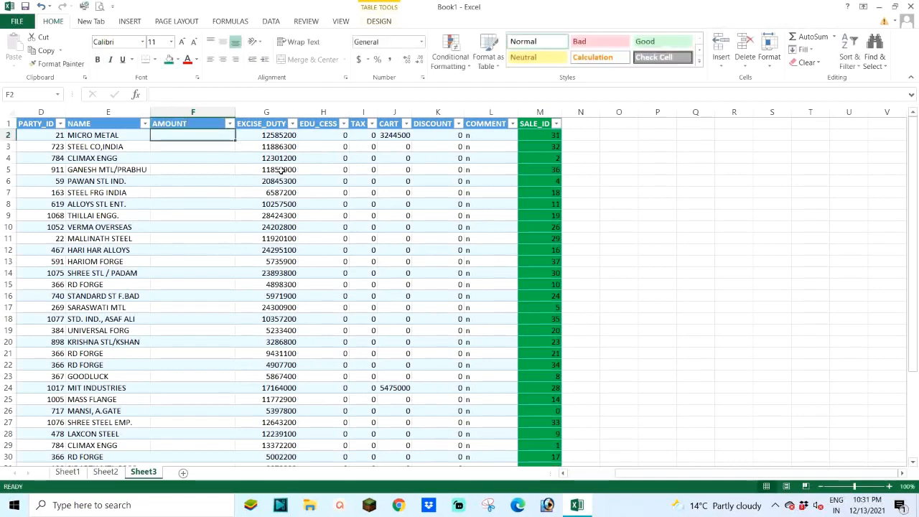
{"action": "double_click", "coordinate": [235, 115]}
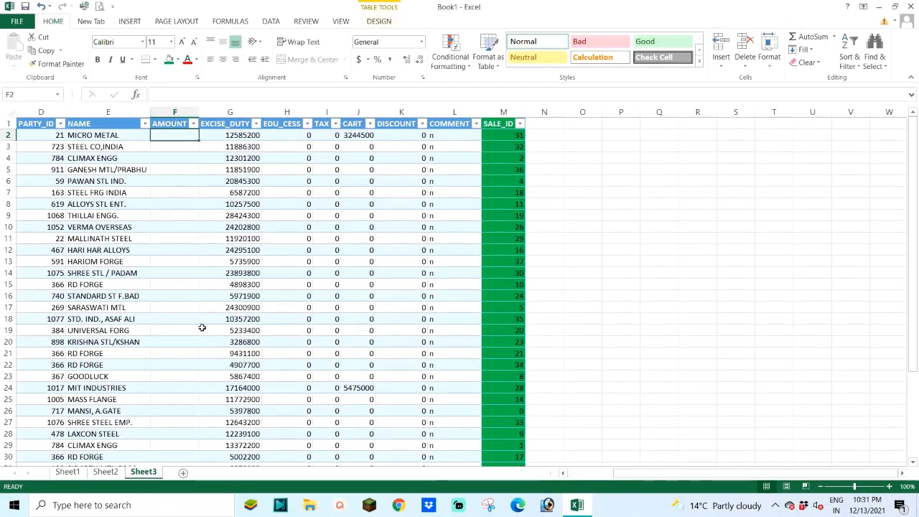
Step: Examine the SALE_ID and empty AMOUNT columns on Sheet3 against the SALE_ID and AMOUNT values throughout Sheet2
{"action": "left_click", "coordinate": [500, 134]}
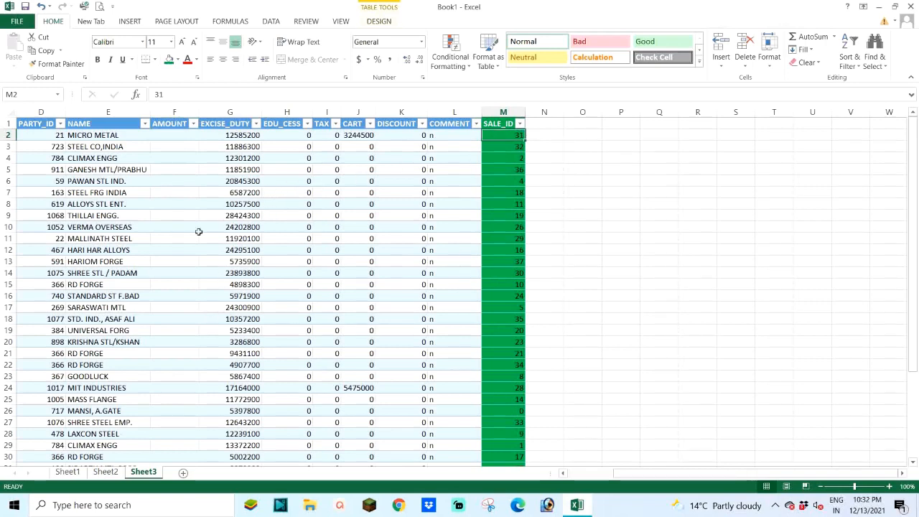
{"action": "left_click", "coordinate": [169, 137]}
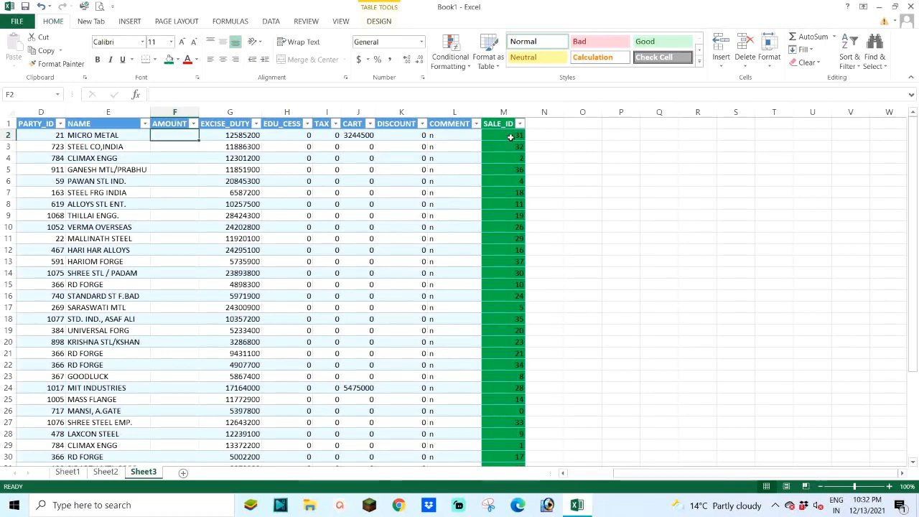
{"action": "scroll", "coordinate": [492, 199], "scroll_direction": "down", "scroll_amount": 6}
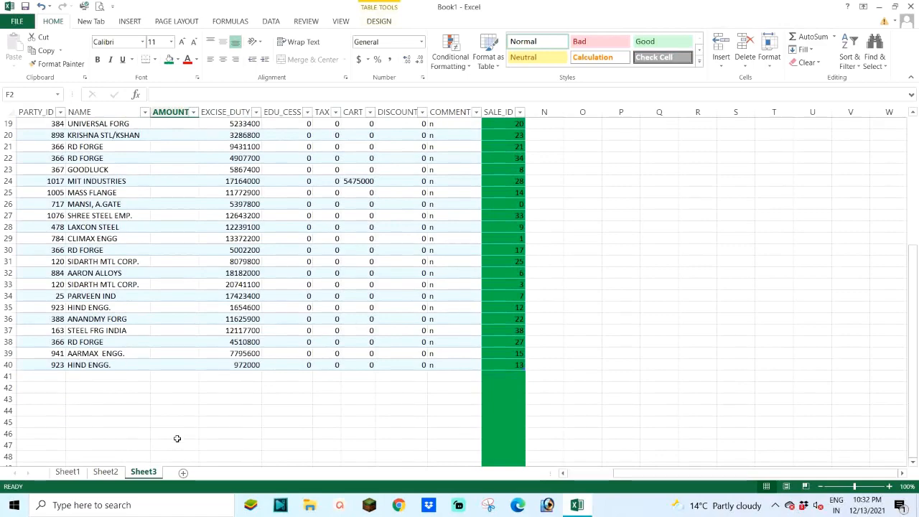
{"action": "left_click", "coordinate": [102, 475]}
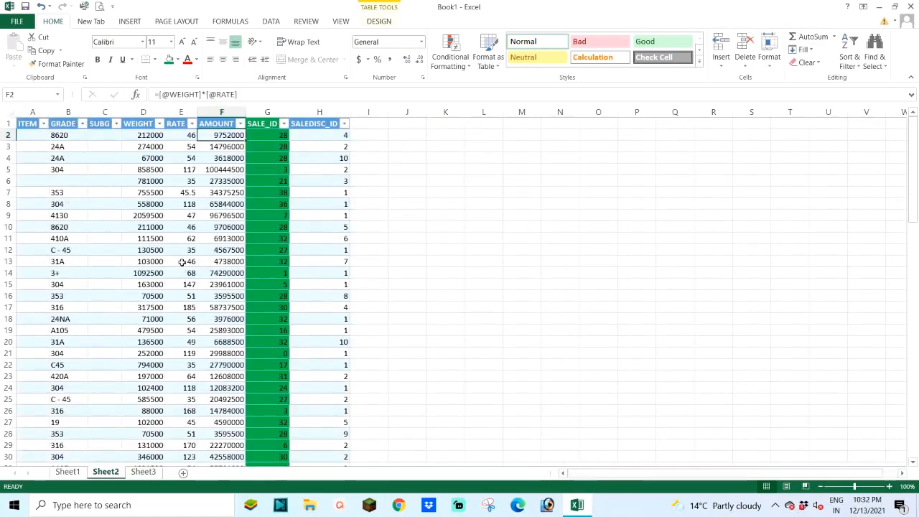
{"action": "scroll", "coordinate": [182, 262], "scroll_direction": "down", "scroll_amount": 11}
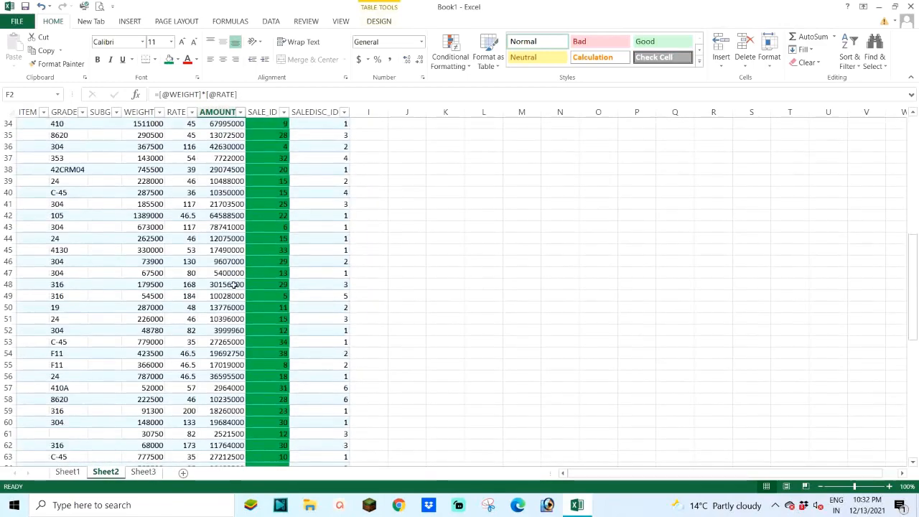
{"action": "scroll", "coordinate": [234, 285], "scroll_direction": "down", "scroll_amount": 13}
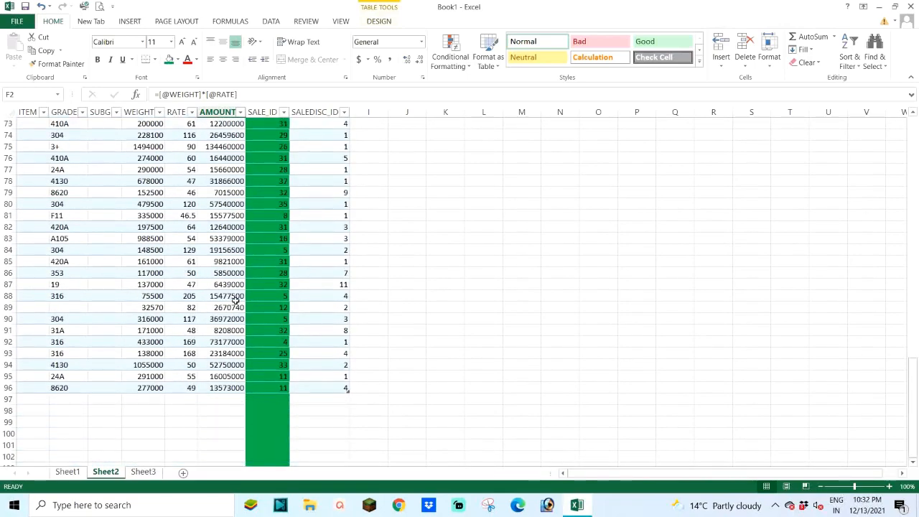
{"action": "scroll", "coordinate": [237, 300], "scroll_direction": "up", "scroll_amount": 19}
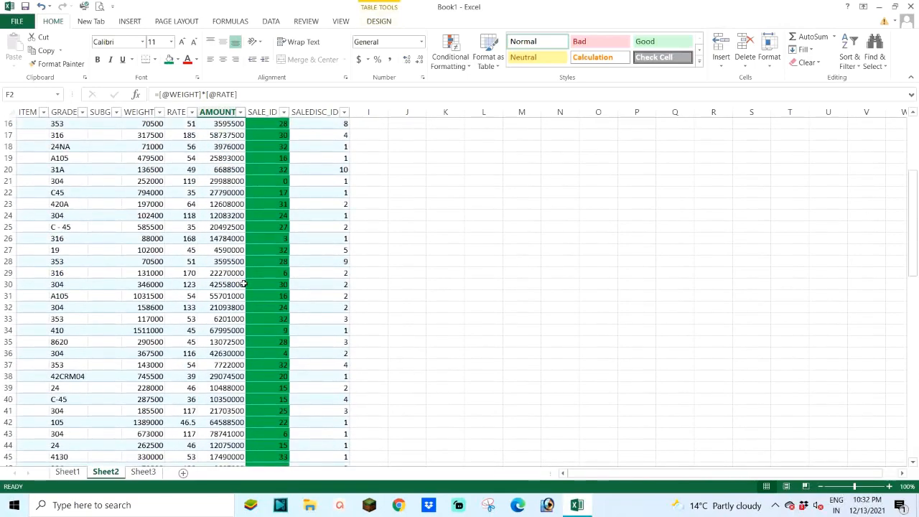
{"action": "scroll", "coordinate": [244, 285], "scroll_direction": "up", "scroll_amount": 5}
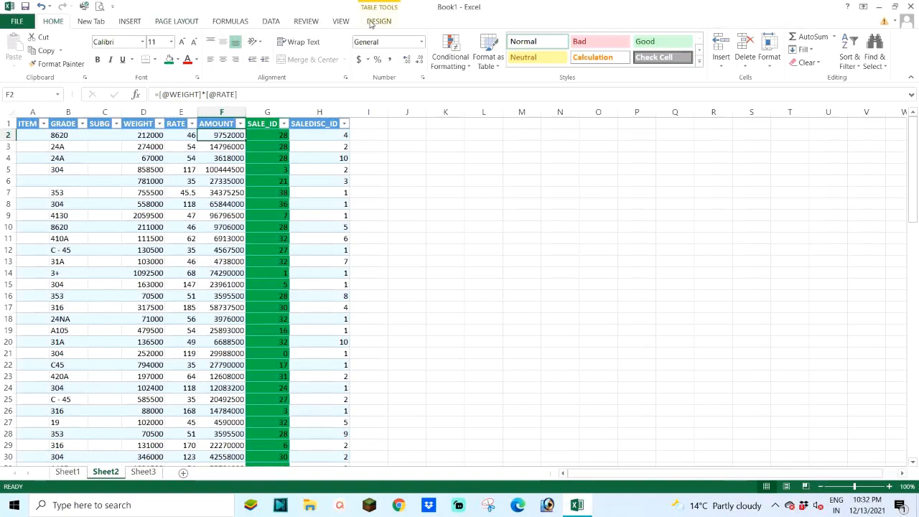
Step: Create a PivotTable from Table_SALEDISC_COMMASTER and place it on the existing worksheet at Sheet2!$J$1
{"action": "left_click", "coordinate": [126, 22]}
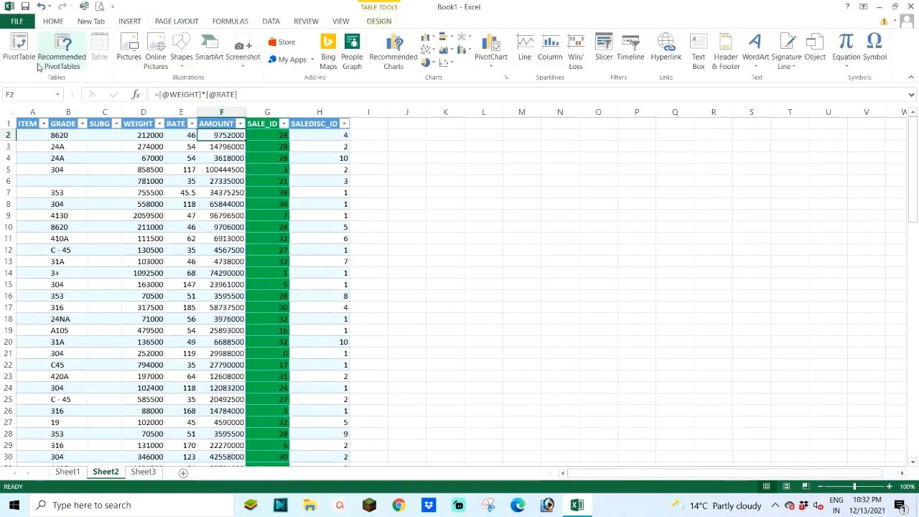
{"action": "left_click", "coordinate": [18, 45]}
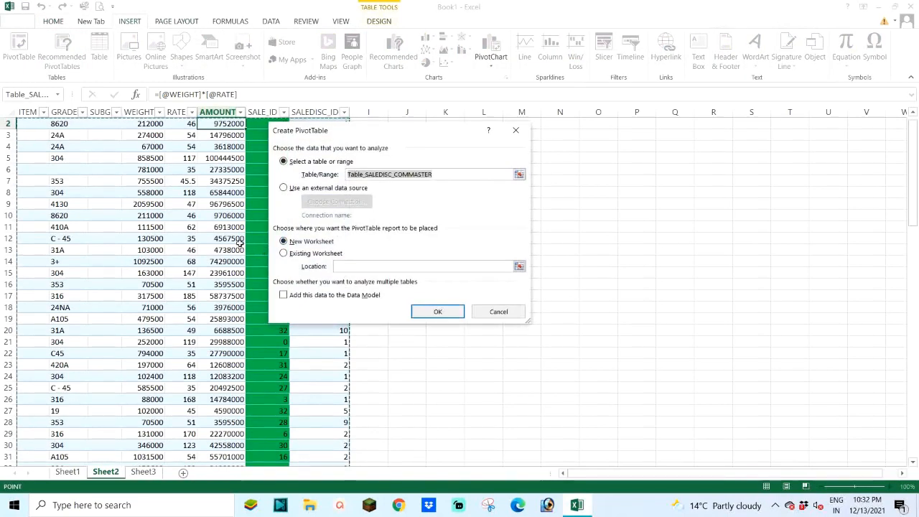
{"action": "left_click", "coordinate": [285, 255]}
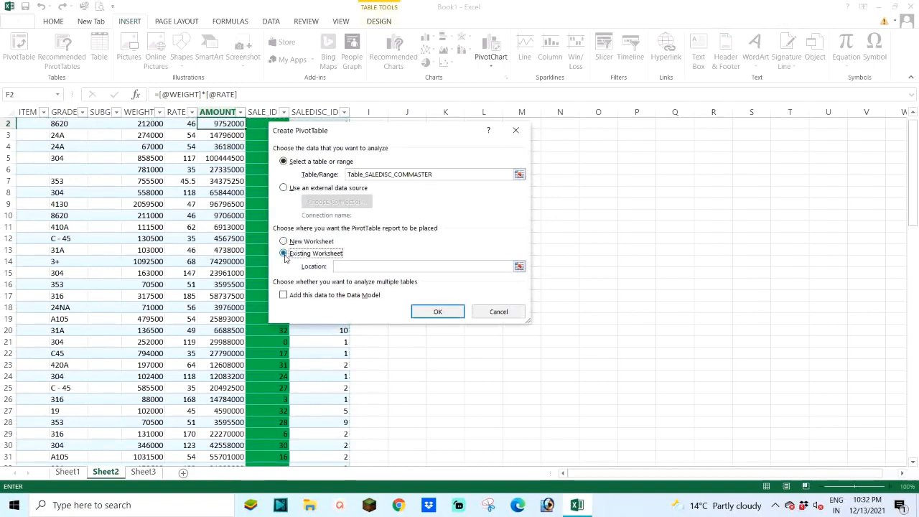
{"action": "left_click", "coordinate": [518, 266]}
{"action": "scroll", "coordinate": [494, 238], "scroll_direction": "up", "scroll_amount": 1}
{"action": "left_click", "coordinate": [409, 126]}
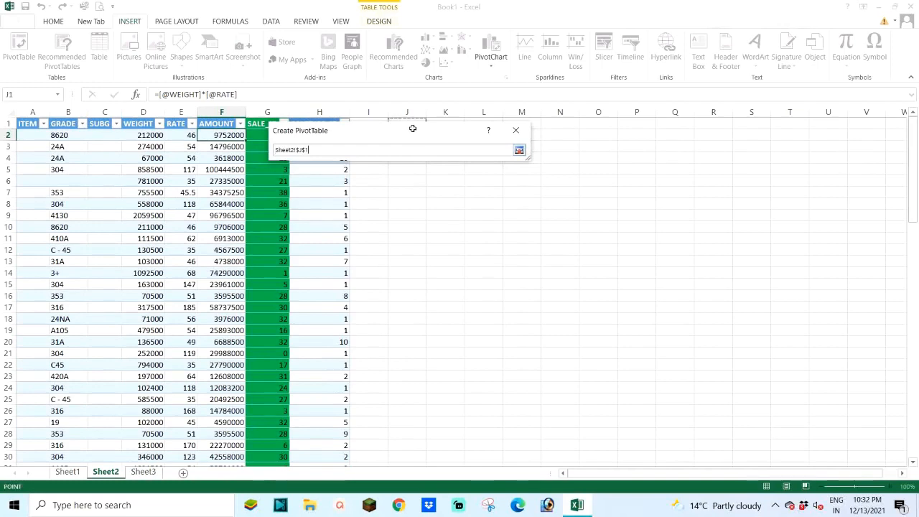
{"action": "left_click_drag", "start_coordinate": [424, 131], "coordinate": [598, 219]}
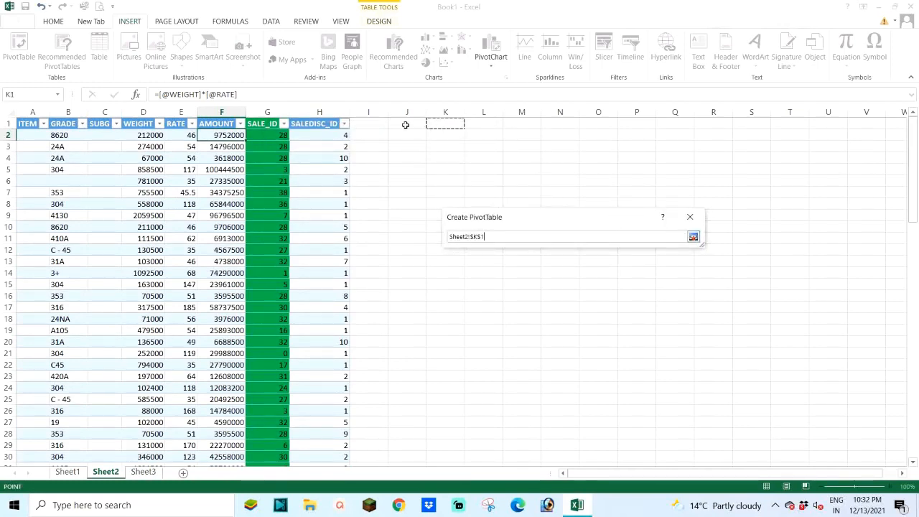
{"action": "left_click", "coordinate": [693, 236]}
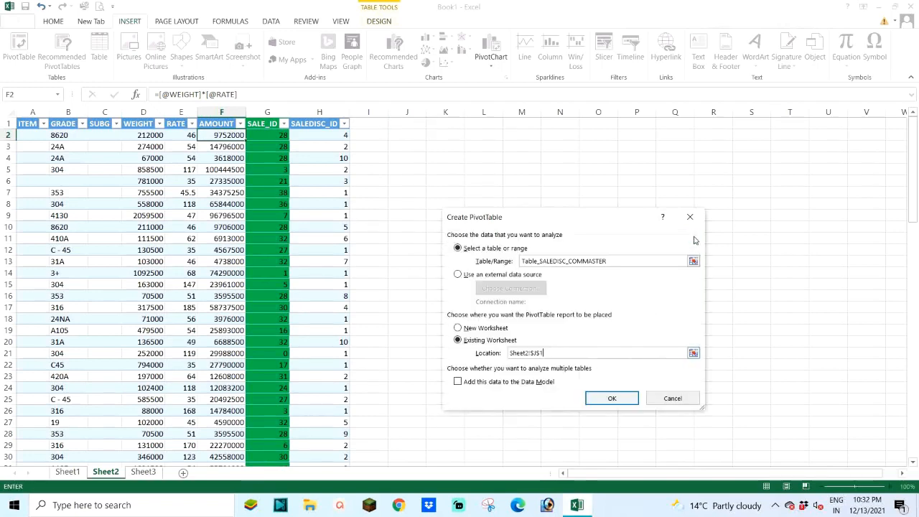
{"action": "left_click", "coordinate": [610, 399]}
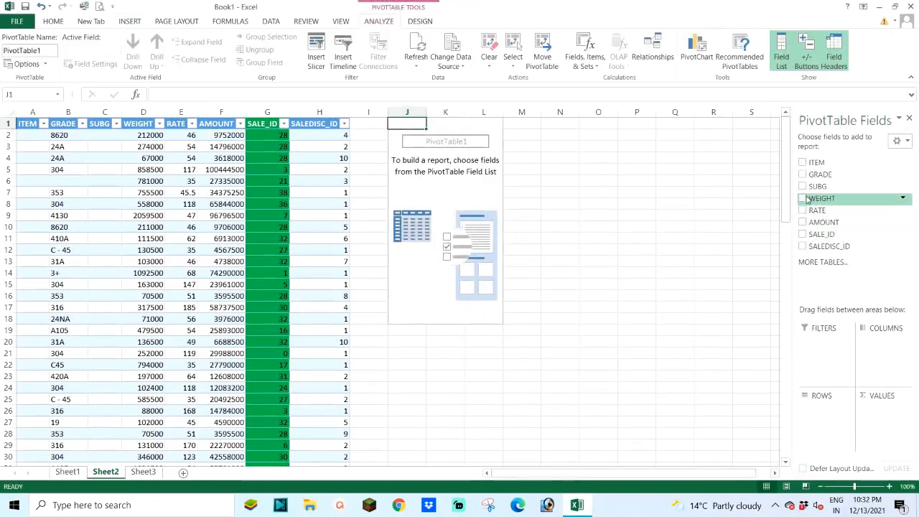
Step: Set SALE_ID as the PivotTable's row field and add AMOUNT as a summed value
{"action": "left_click", "coordinate": [803, 234]}
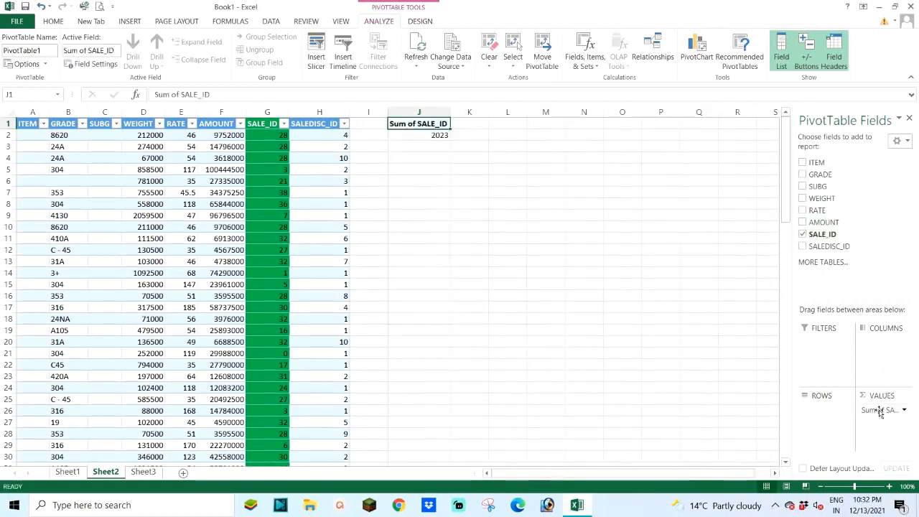
{"action": "left_click_drag", "start_coordinate": [883, 410], "coordinate": [818, 408]}
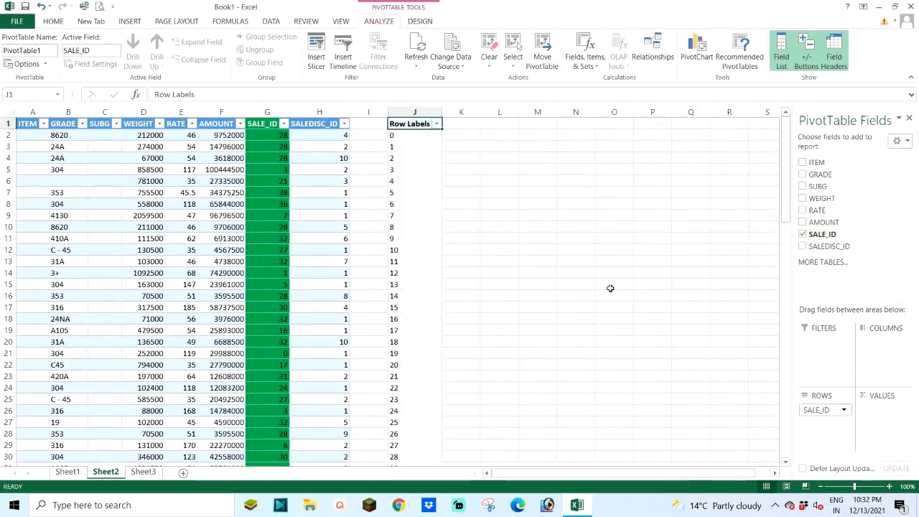
{"action": "scroll", "coordinate": [414, 271], "scroll_direction": "down", "scroll_amount": 9}
{"action": "scroll", "coordinate": [403, 281], "scroll_direction": "up", "scroll_amount": 9}
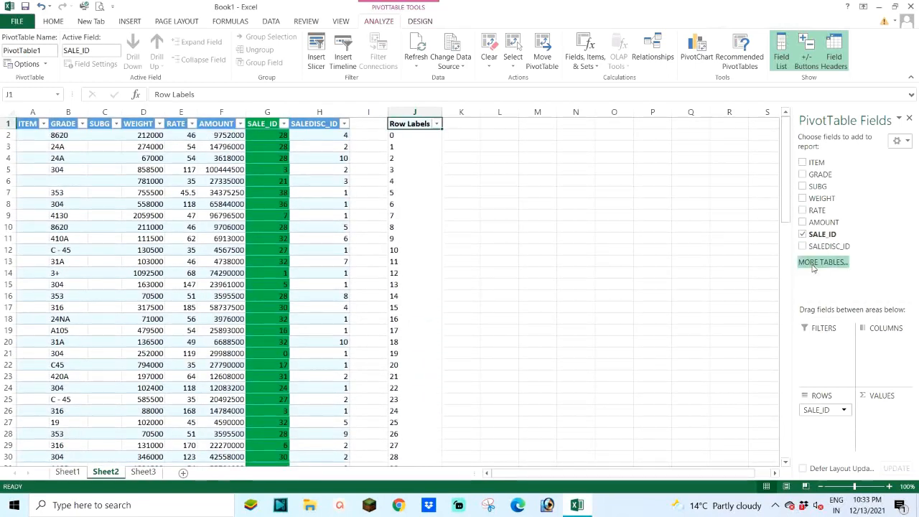
{"action": "left_click", "coordinate": [803, 222]}
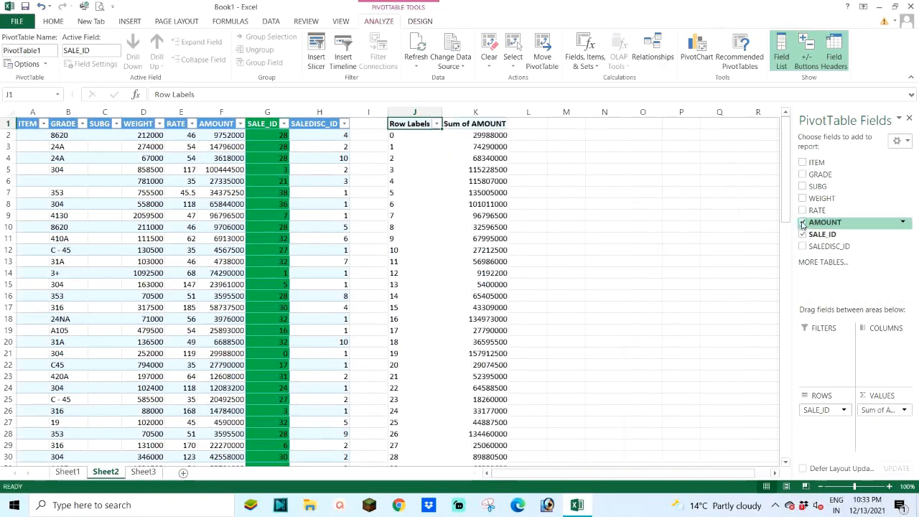
Step: Choose Sum as the calculation that summarizes the PivotTable's AMOUNT value field
{"action": "left_click", "coordinate": [885, 410]}
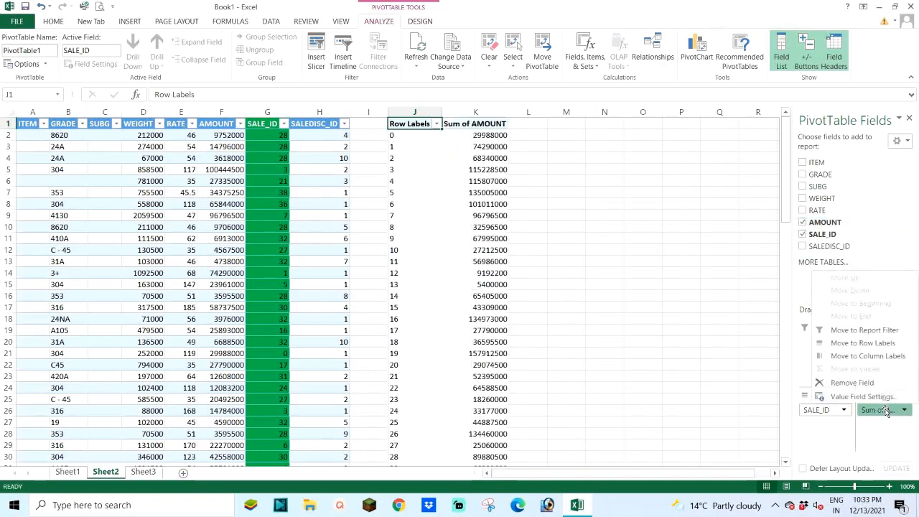
{"action": "left_click", "coordinate": [855, 397]}
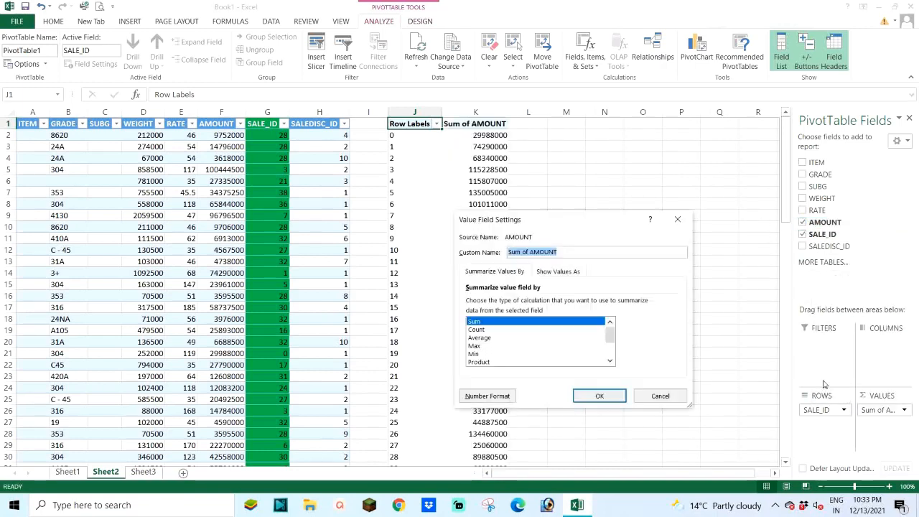
{"action": "left_click", "coordinate": [479, 330]}
{"action": "left_click", "coordinate": [495, 322]}
{"action": "left_click", "coordinate": [600, 396]}
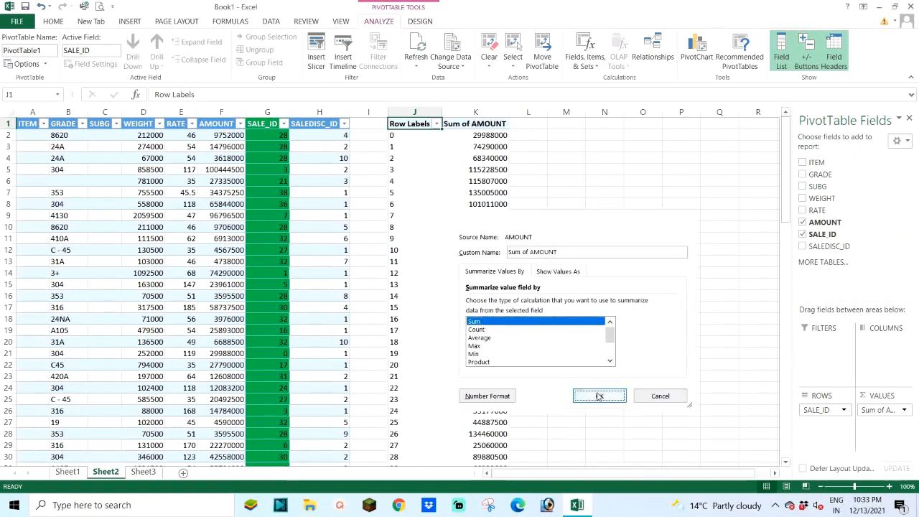
Step: Examine the PivotTable's Sum of AMOUNT for each SALE_ID against the source table rows on Sheet2
{"action": "scroll", "coordinate": [447, 184], "scroll_direction": "down", "scroll_amount": 6}
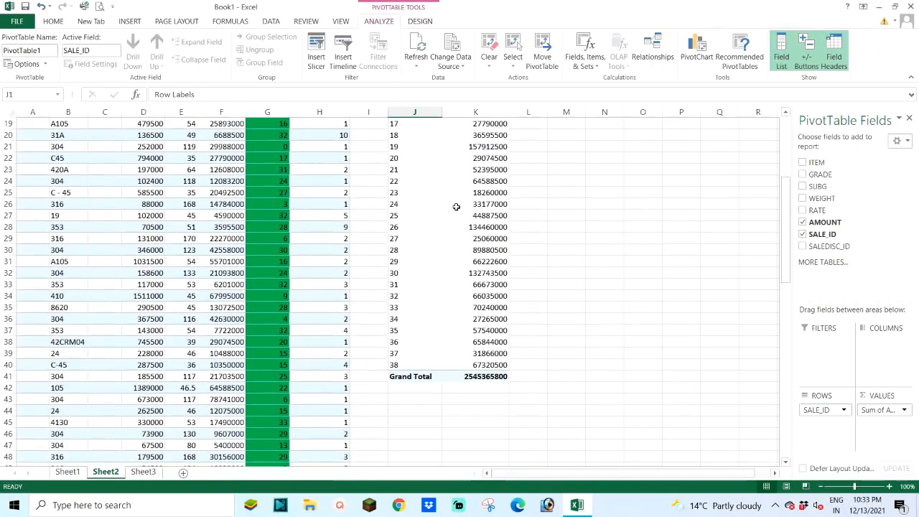
{"action": "scroll", "coordinate": [441, 285], "scroll_direction": "up", "scroll_amount": 6}
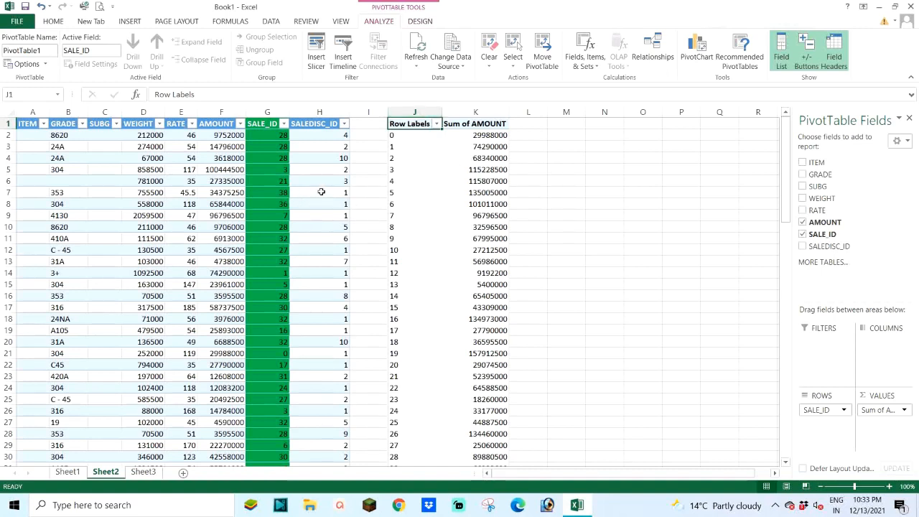
{"action": "left_click_drag", "start_coordinate": [321, 191], "coordinate": [329, 214]}
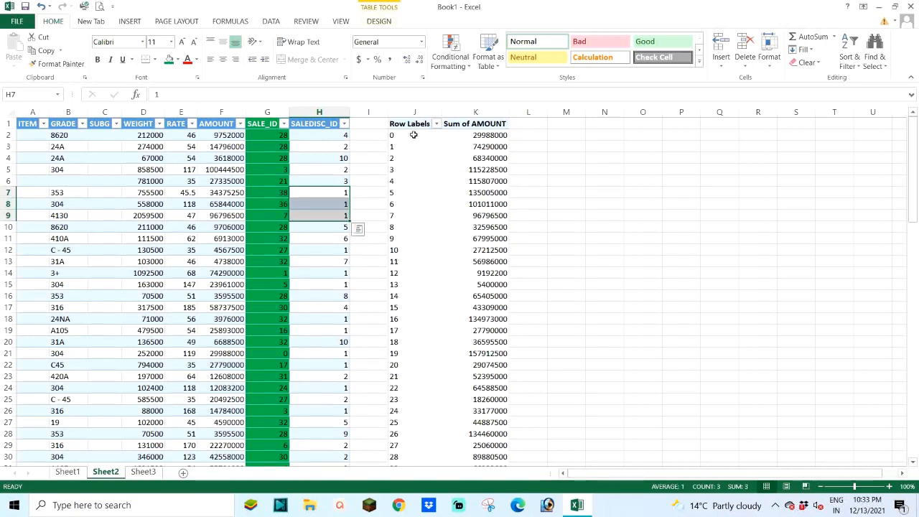
{"action": "scroll", "coordinate": [427, 177], "scroll_direction": "down", "scroll_amount": 4}
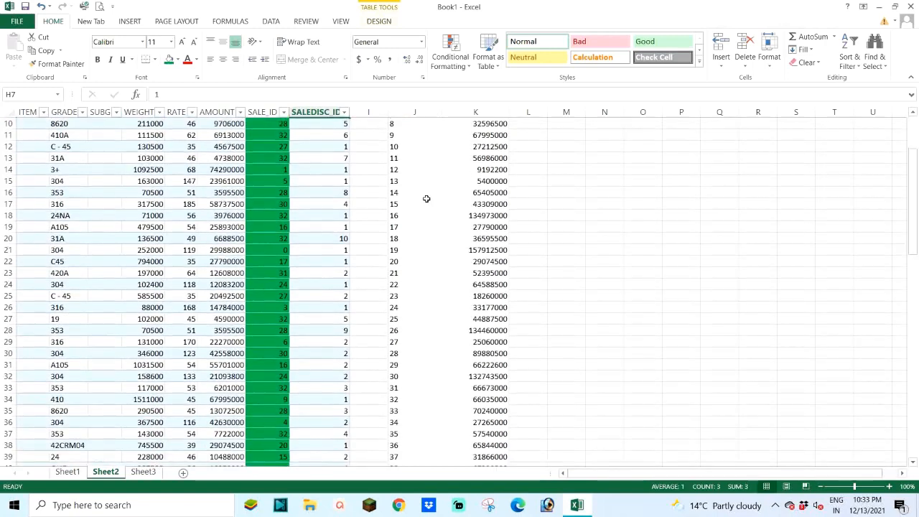
{"action": "scroll", "coordinate": [427, 210], "scroll_direction": "down", "scroll_amount": 1}
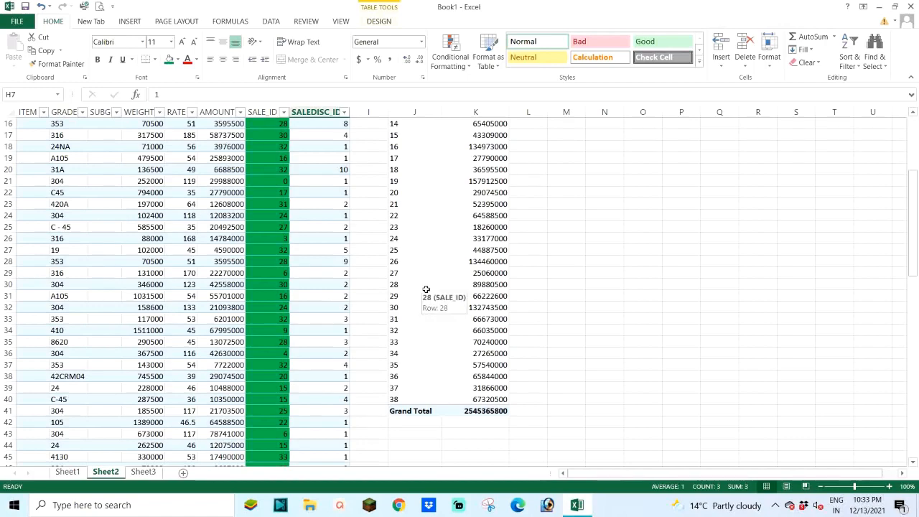
{"action": "scroll", "coordinate": [417, 291], "scroll_direction": "up", "scroll_amount": 5}
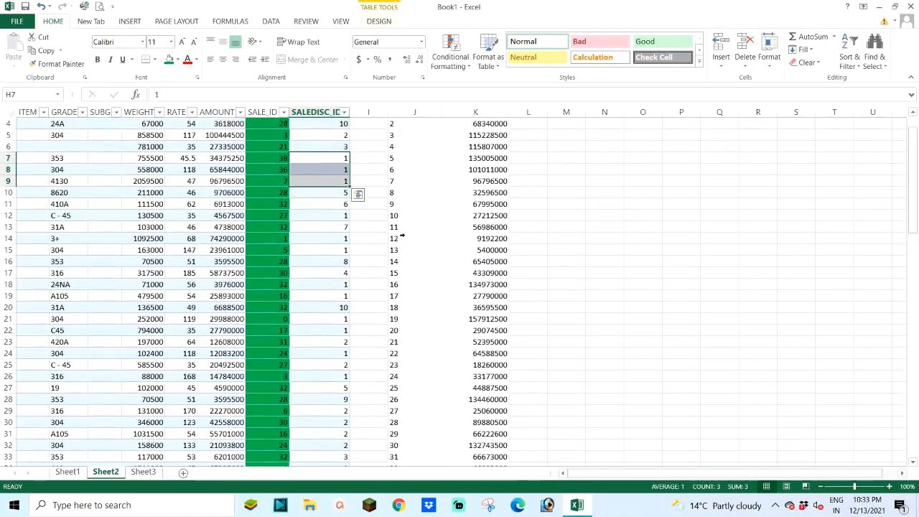
{"action": "scroll", "coordinate": [415, 256], "scroll_direction": "down", "scroll_amount": 5}
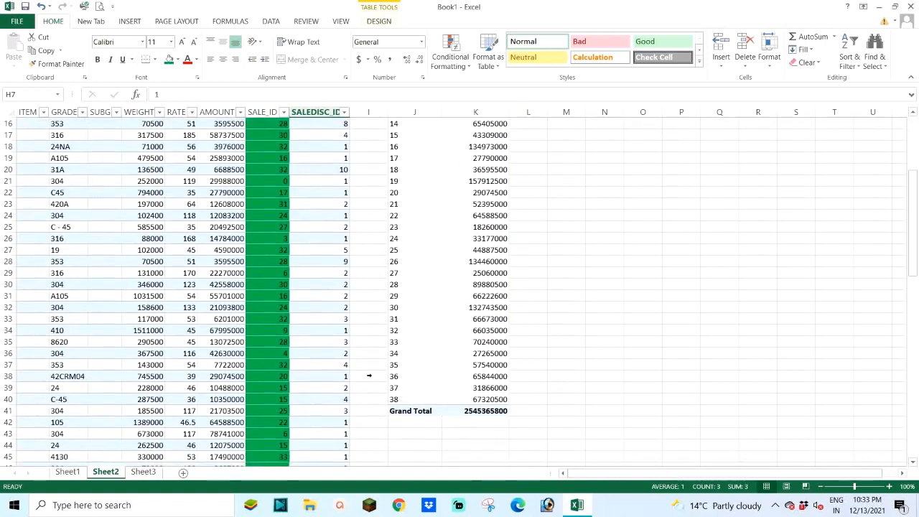
{"action": "scroll", "coordinate": [272, 327], "scroll_direction": "down", "scroll_amount": 9}
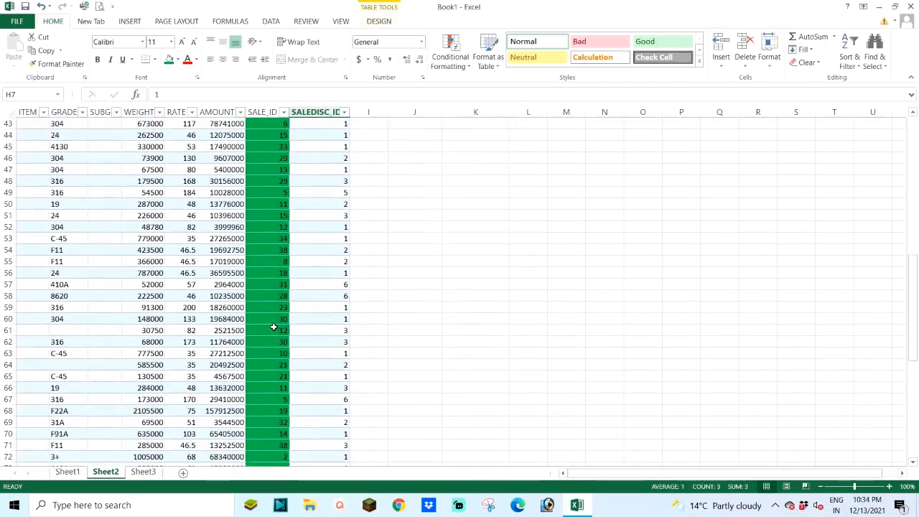
{"action": "scroll", "coordinate": [274, 327], "scroll_direction": "down", "scroll_amount": 10}
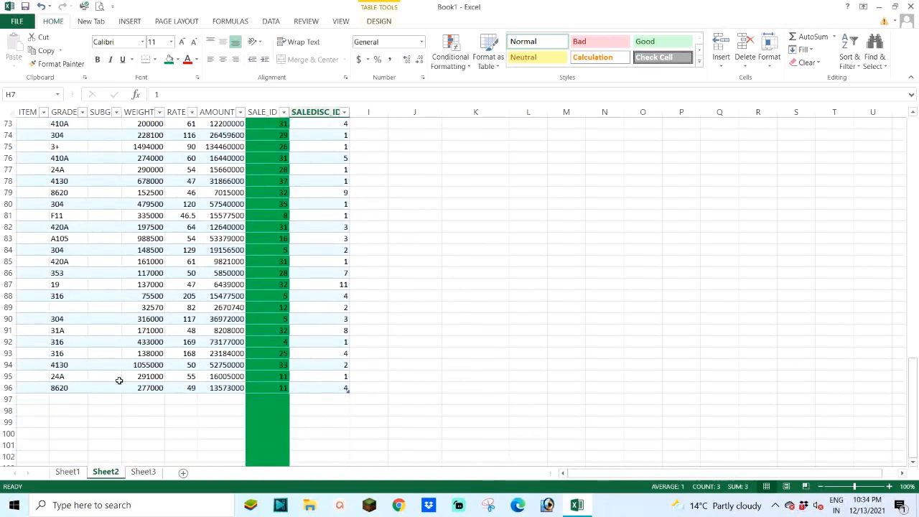
{"action": "scroll", "coordinate": [383, 256], "scroll_direction": "up", "scroll_amount": 19}
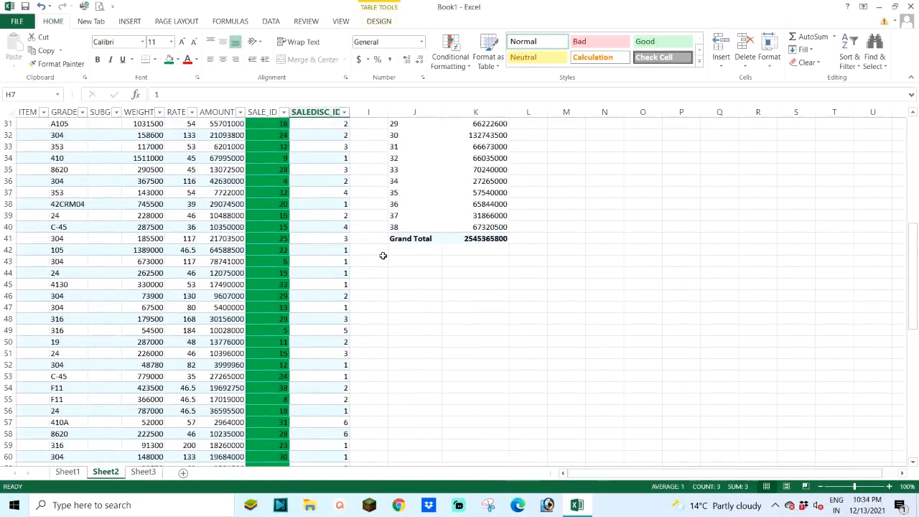
{"action": "scroll", "coordinate": [383, 256], "scroll_direction": "up", "scroll_amount": 5}
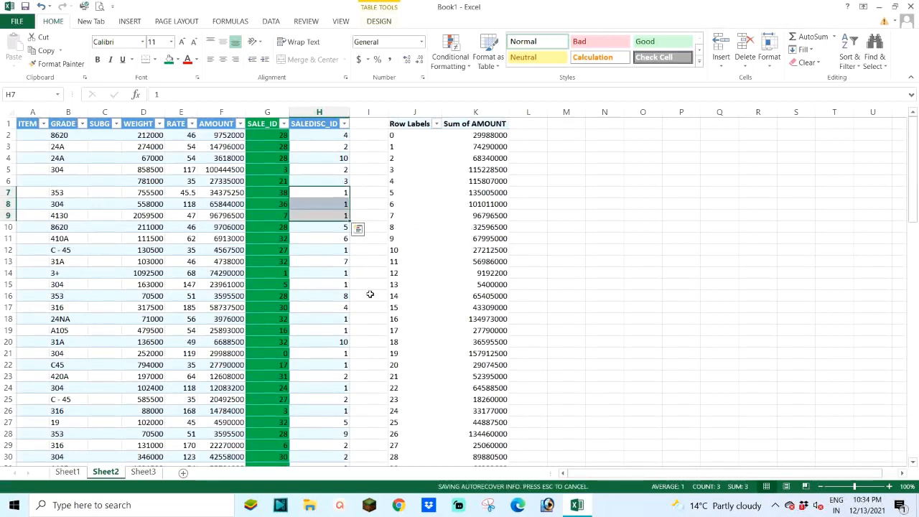
Step: Start a VLOOKUP formula in Sheet3's first AMOUNT cell, F2, with that row's SALE_ID as the lookup value
{"action": "left_click", "coordinate": [143, 471]}
{"action": "scroll", "coordinate": [455, 302], "scroll_direction": "up", "scroll_amount": 6}
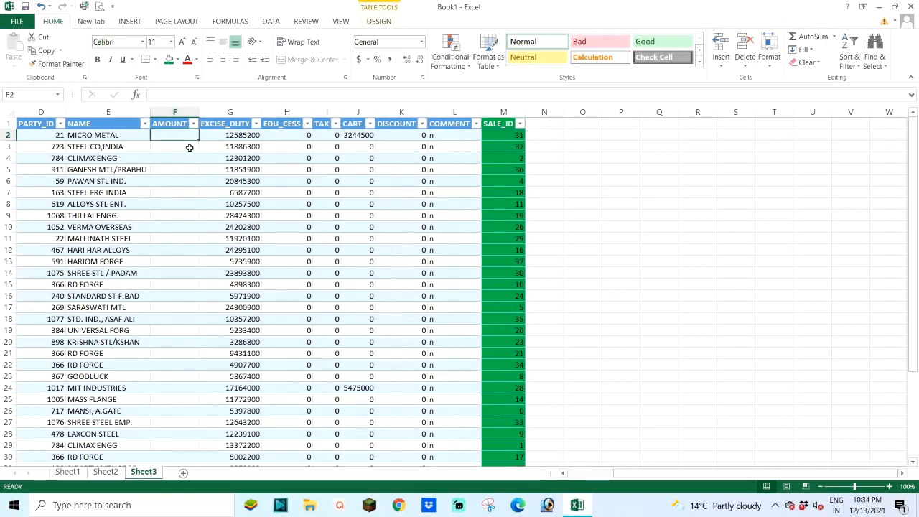
{"action": "type", "text": "="}
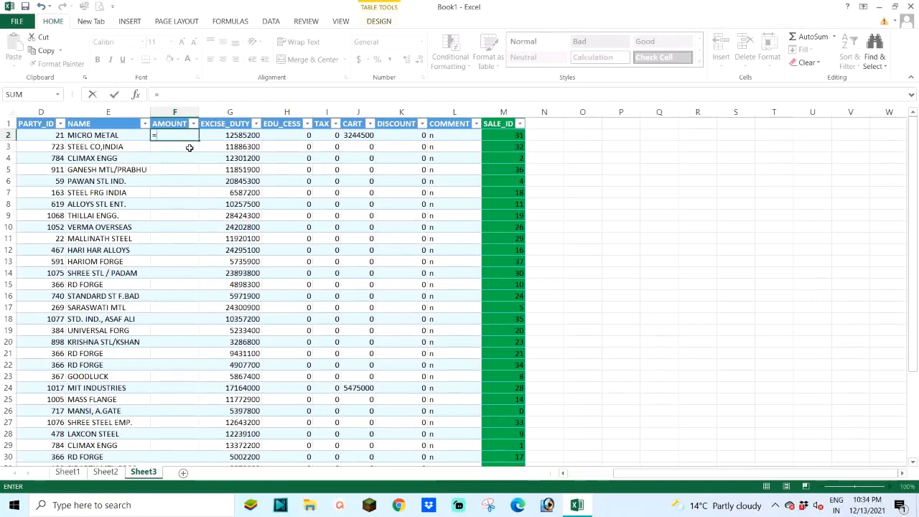
{"action": "type", "text": "V"}
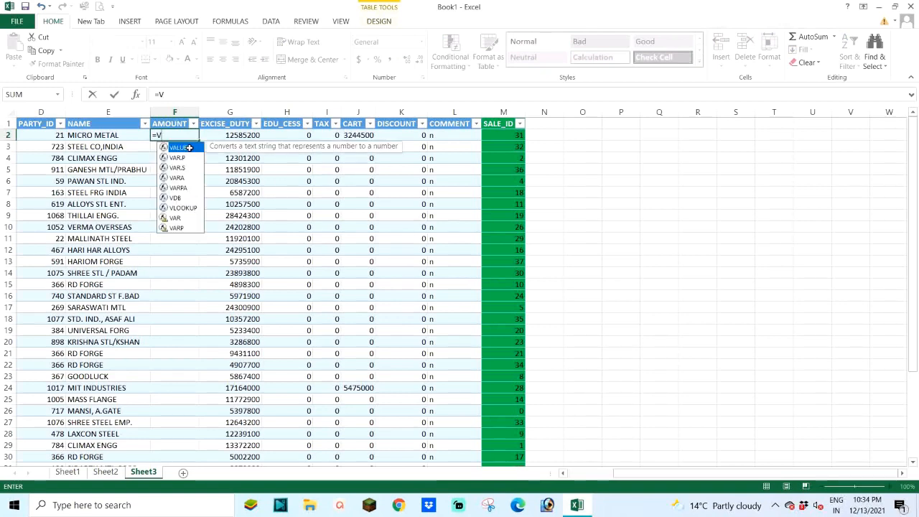
{"action": "type", "text": "LOO"}
{"action": "key", "text": "Tab"}
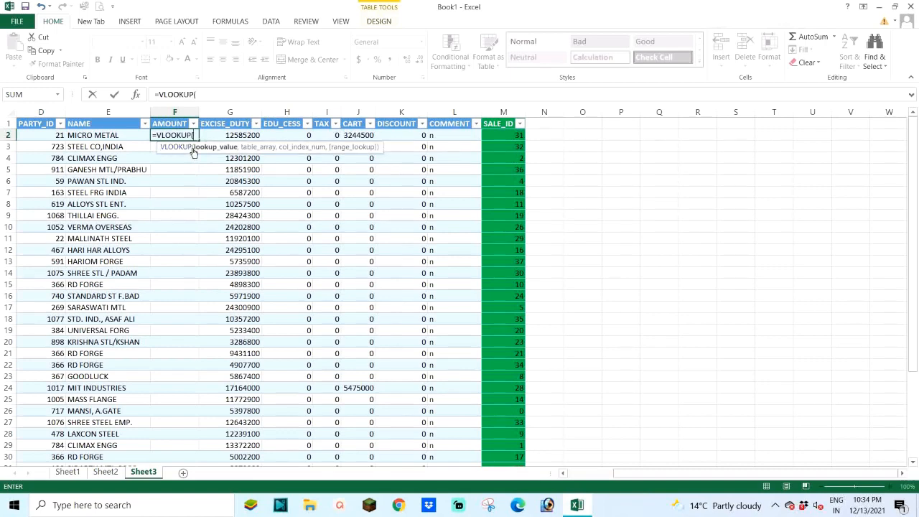
{"action": "left_click", "coordinate": [501, 134]}
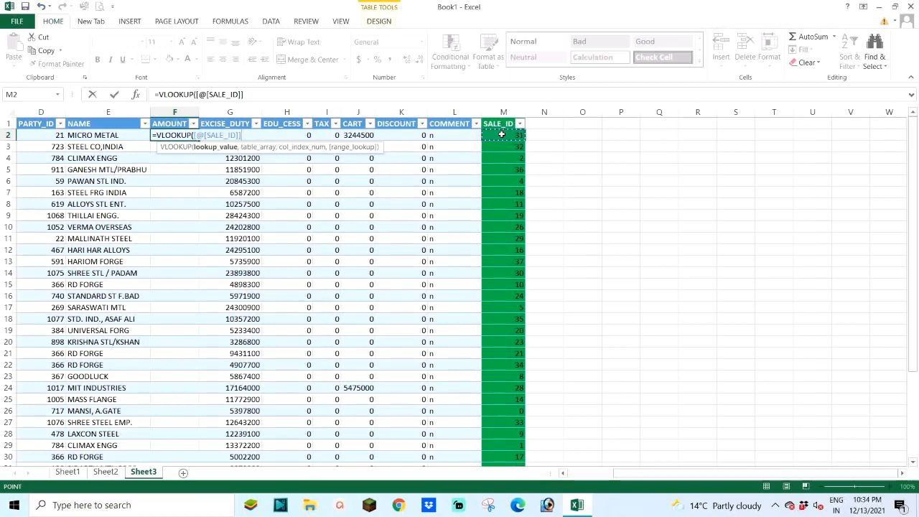
{"action": "type", "text": ","}
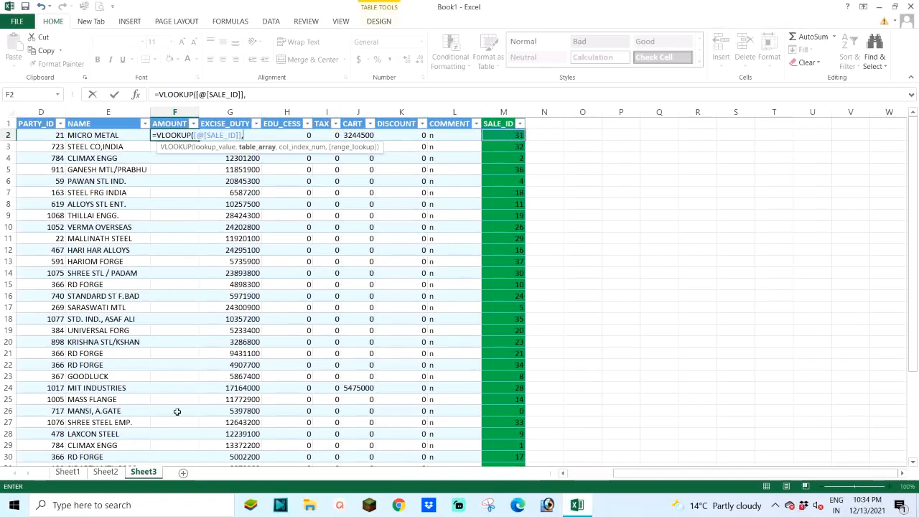
Step: Set the VLOOKUP's table array to the PivotTable range Sheet2!J1:K40, leaving out the Grand Total row
{"action": "left_click", "coordinate": [106, 473]}
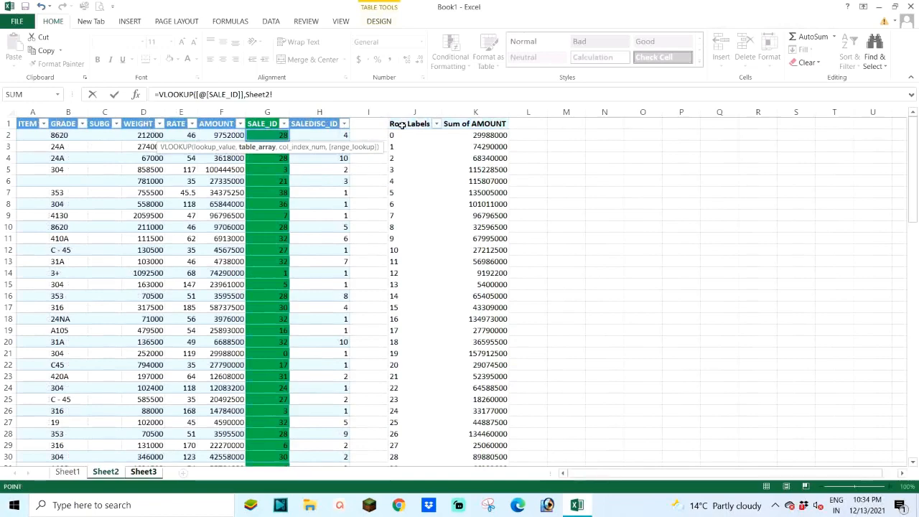
{"action": "left_click_drag", "start_coordinate": [401, 124], "coordinate": [487, 420]}
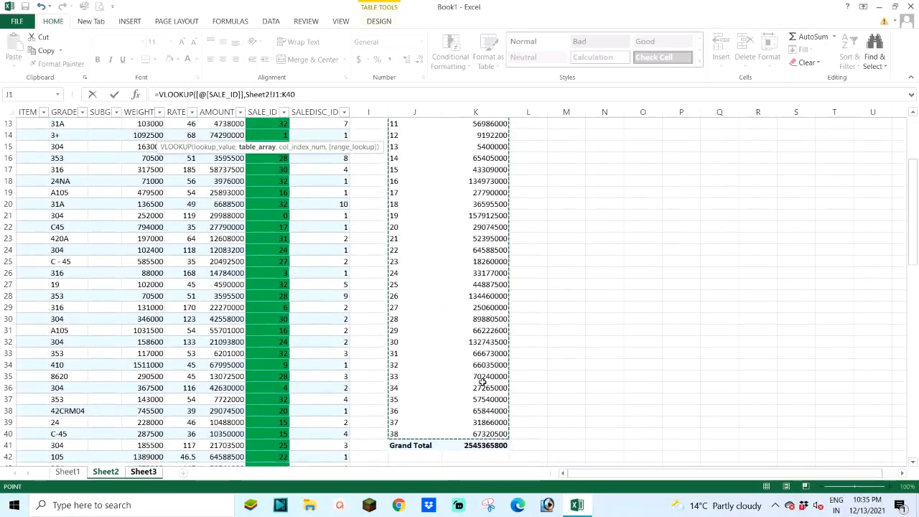
{"action": "scroll", "coordinate": [478, 383], "scroll_direction": "up", "scroll_amount": 4}
{"action": "scroll", "coordinate": [484, 381], "scroll_direction": "down", "scroll_amount": 1}
{"action": "scroll", "coordinate": [491, 374], "scroll_direction": "up", "scroll_amount": 1}
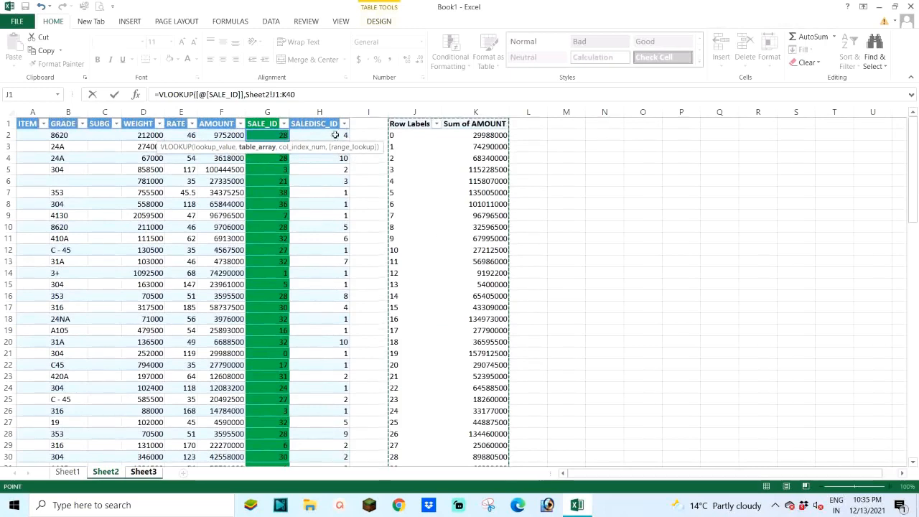
{"action": "left_click", "coordinate": [303, 94]}
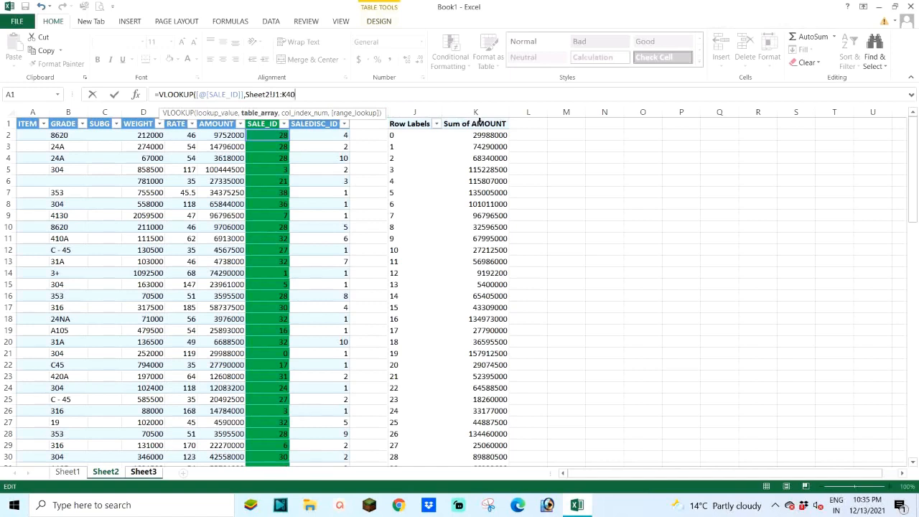
Step: Set the VLOOKUP's column index to 2 and its range lookup to FALSE for an exact match
{"action": "type", "text": ",2"}
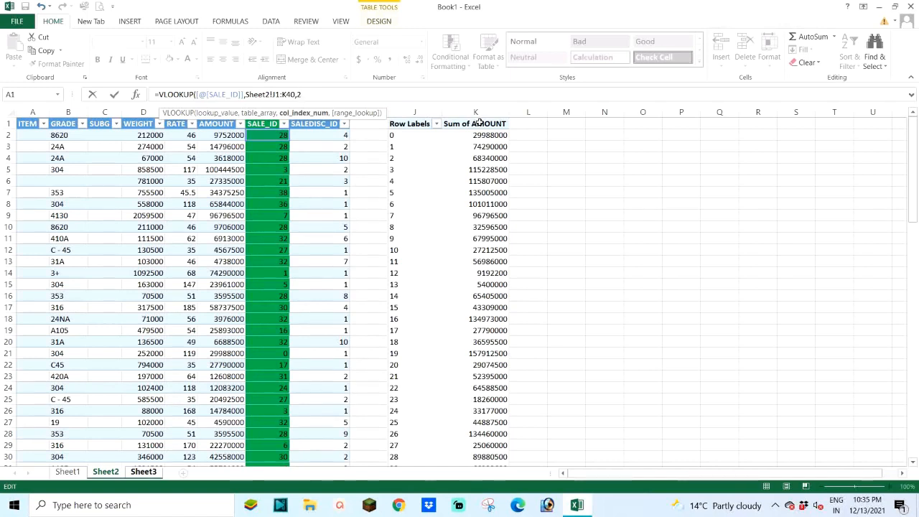
{"action": "type", "text": ","}
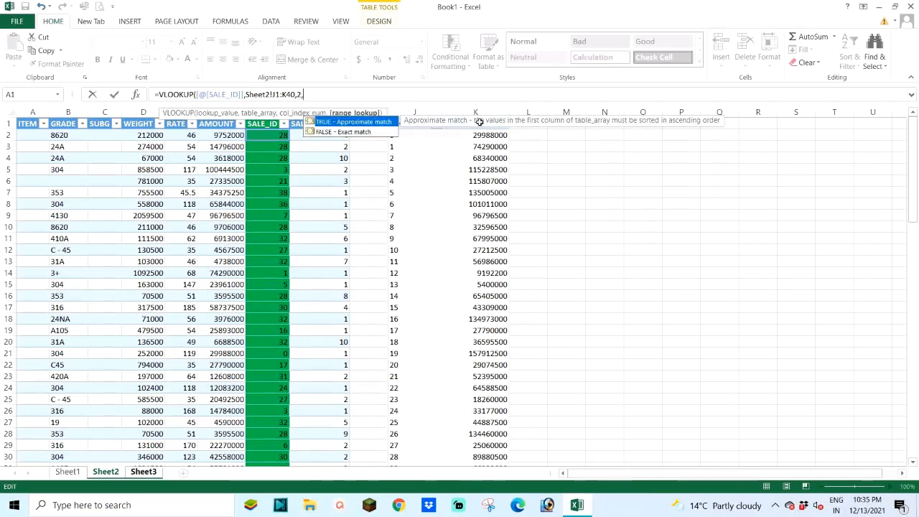
{"action": "key", "text": "Down"}
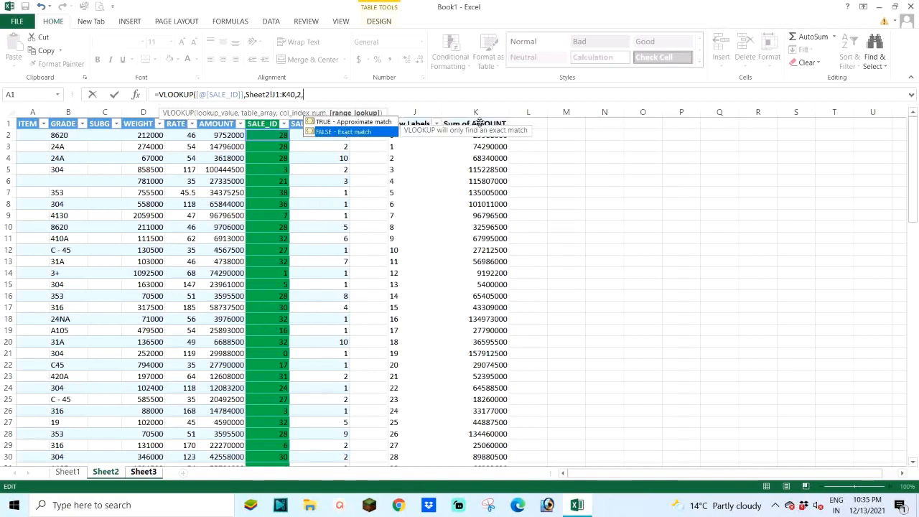
{"action": "key", "text": "Tab"}
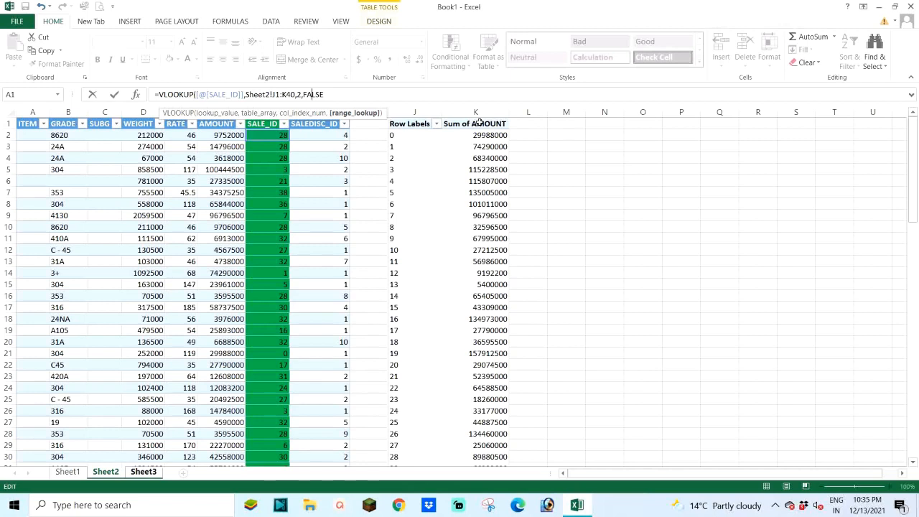
Step: Make the VLOOKUP's table range absolute as $J$1:$K$40 and enter the completed formula in the AMOUNT column
{"action": "key", "text": "Left"}
{"action": "key", "text": "Left"}
{"action": "key", "text": "Left"}
{"action": "key", "text": "Left"}
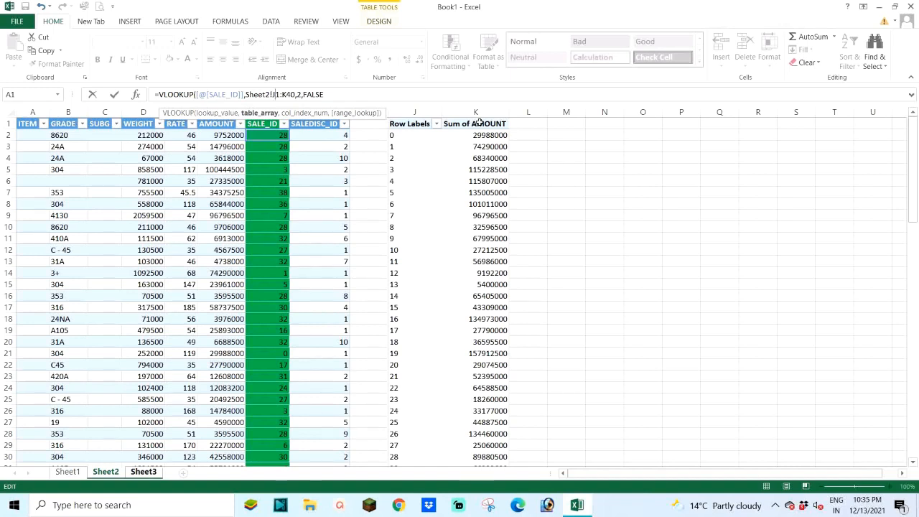
{"action": "key", "text": "F4"}
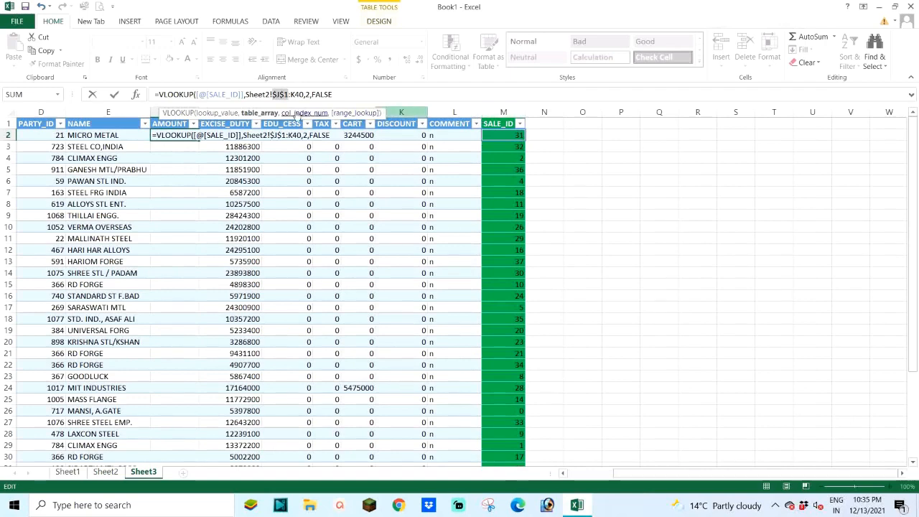
{"action": "left_click", "coordinate": [294, 94]}
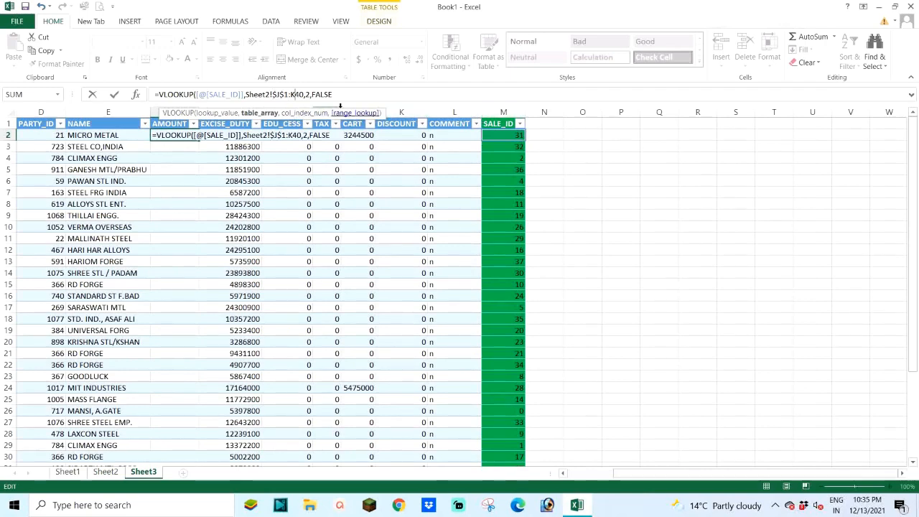
{"action": "key", "text": "F4"}
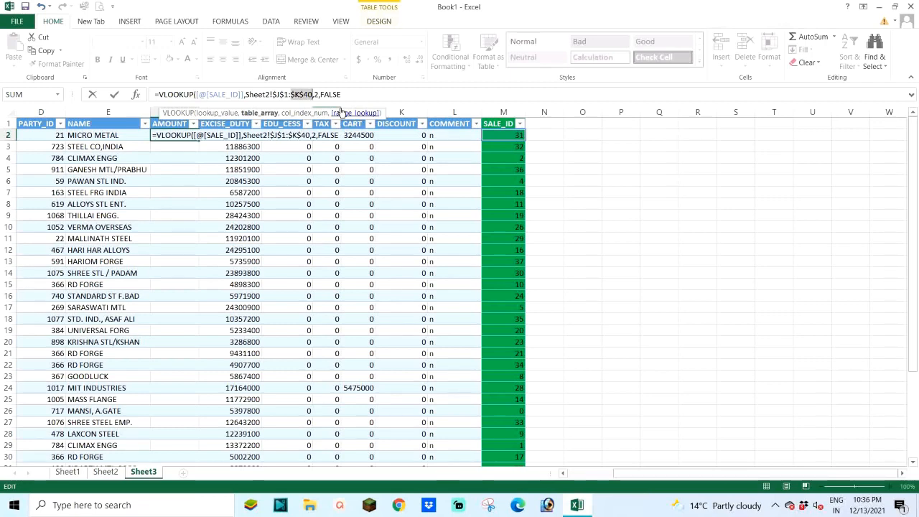
{"action": "left_click", "coordinate": [350, 95]}
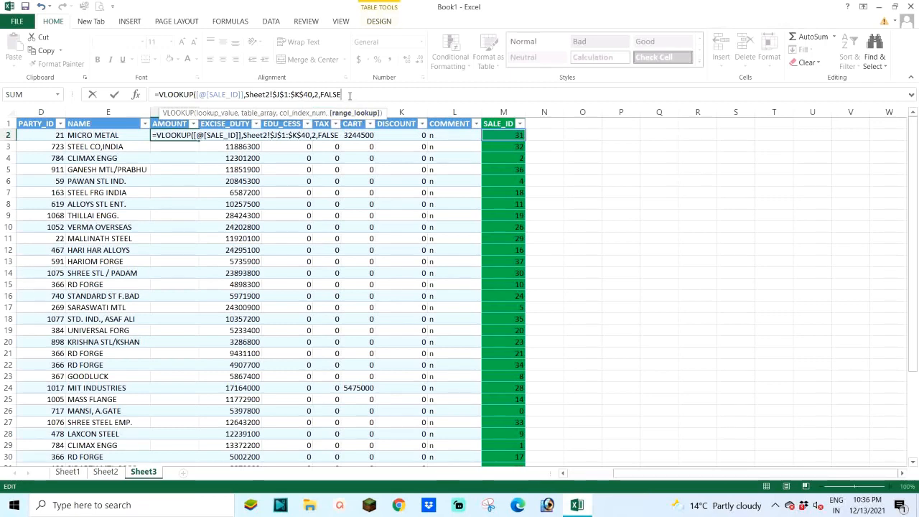
{"action": "type", "text": ")"}
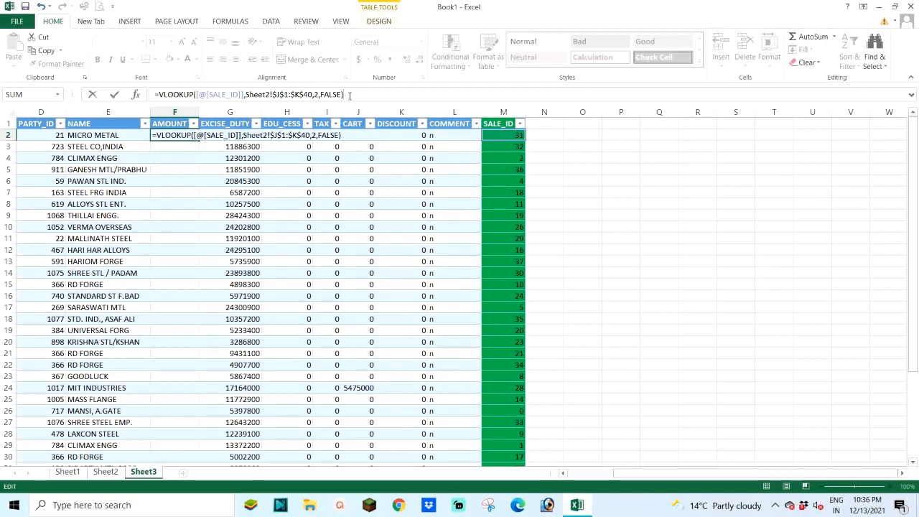
{"action": "key", "text": "Return"}
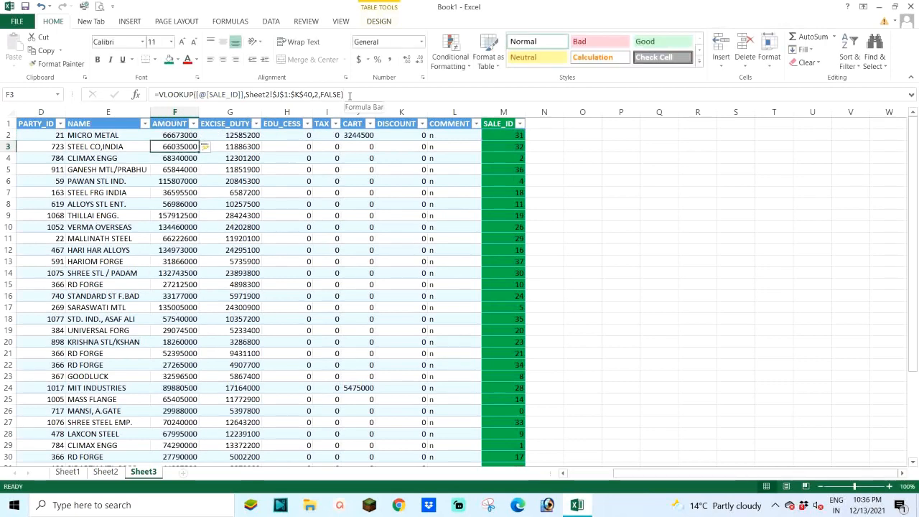
Step: Examine the VLOOKUP formula and results in Sheet3's AMOUNT column from F2 down to F40
{"action": "left_click", "coordinate": [172, 134]}
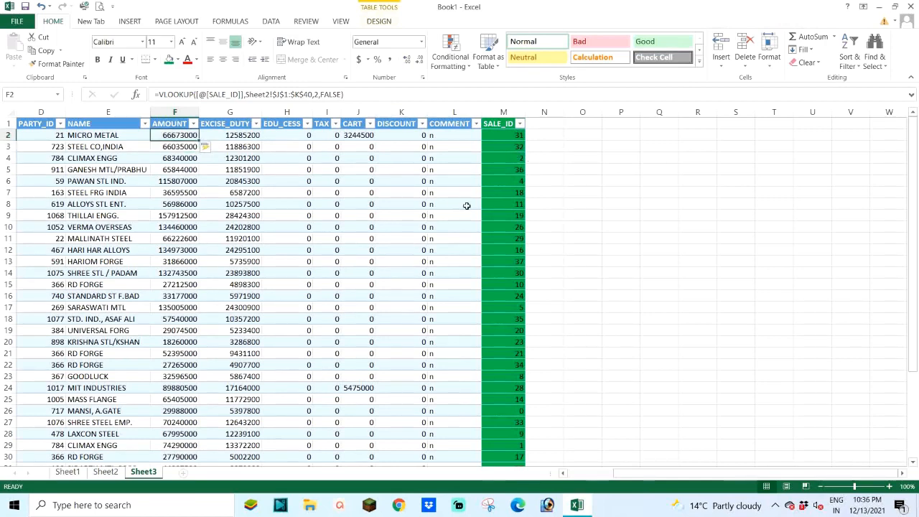
{"action": "scroll", "coordinate": [461, 215], "scroll_direction": "down", "scroll_amount": 7}
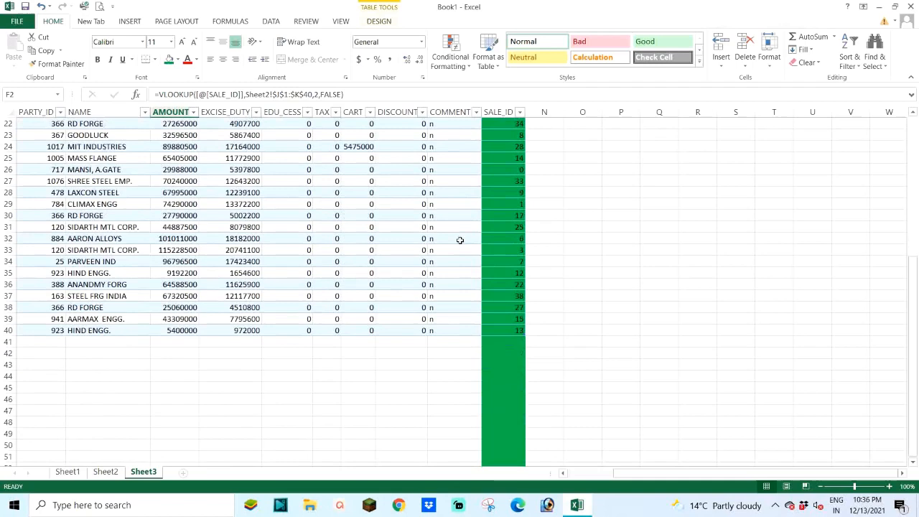
{"action": "left_click", "coordinate": [175, 330]}
{"action": "scroll", "coordinate": [224, 287], "scroll_direction": "up", "scroll_amount": 2}
{"action": "scroll", "coordinate": [222, 282], "scroll_direction": "up", "scroll_amount": 5}
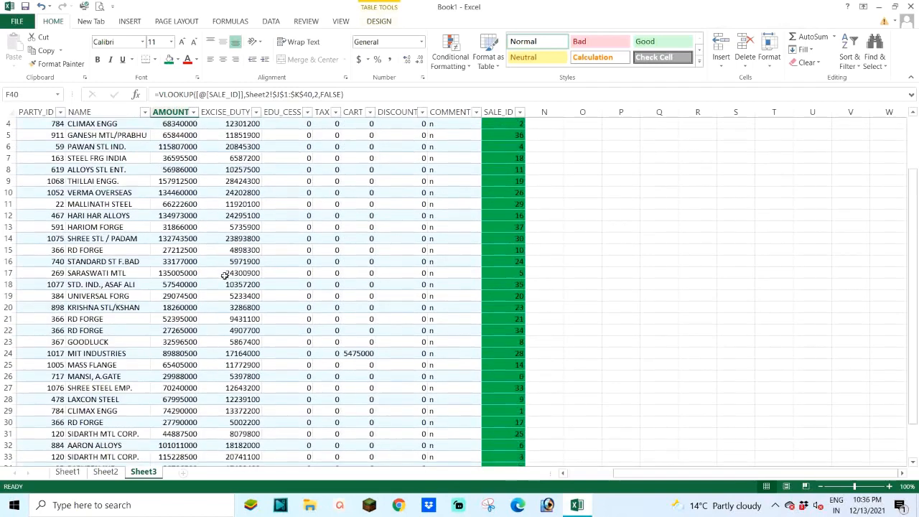